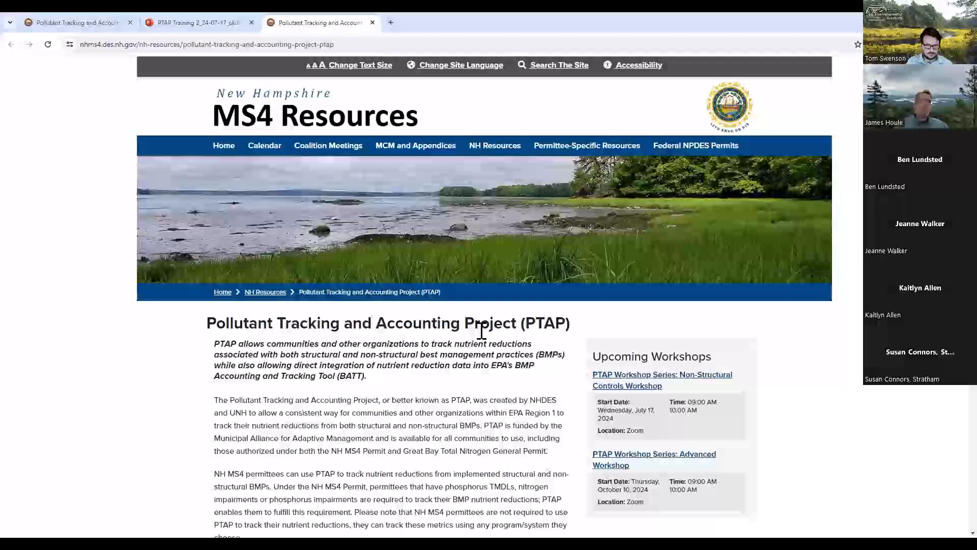
- Open the PTAP Database from the Pollutant Tracking and Accounting Project page
scroll(483, 336, down, 1)
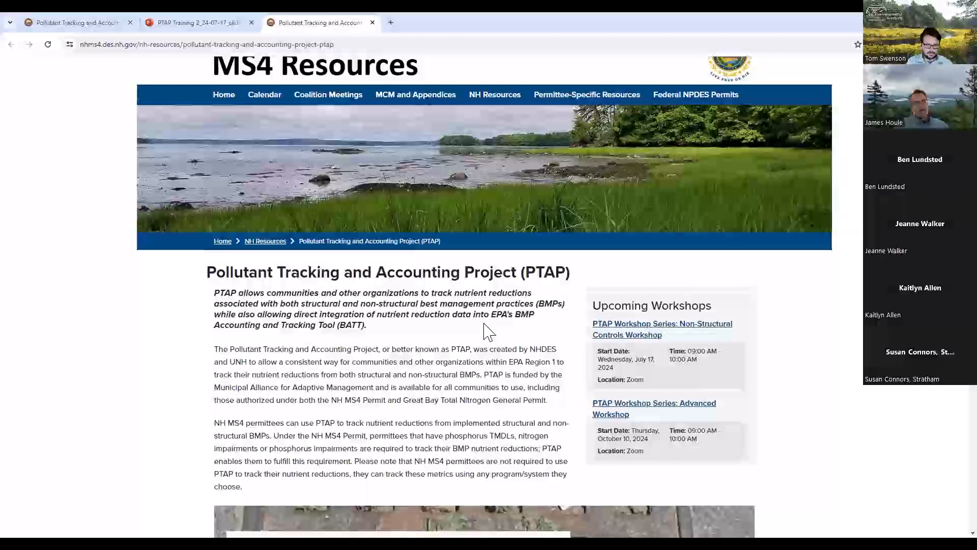
scroll(486, 330, down, 2)
scroll(486, 323, down, 3)
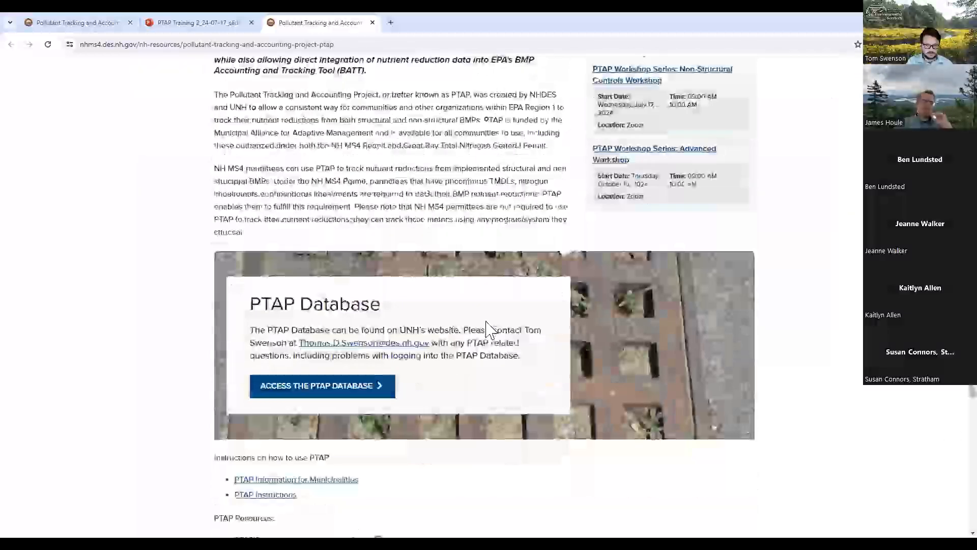
scroll(374, 430, down, 1)
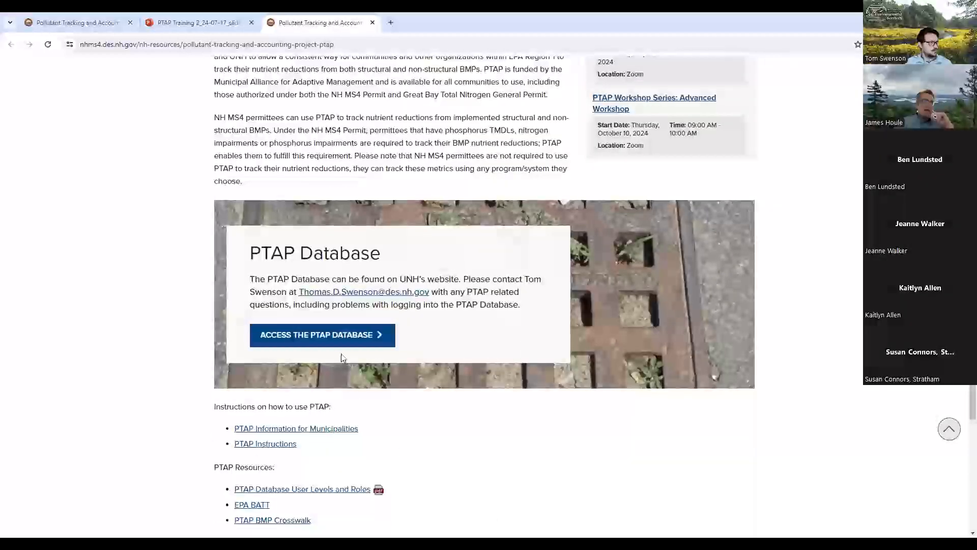
click(344, 337)
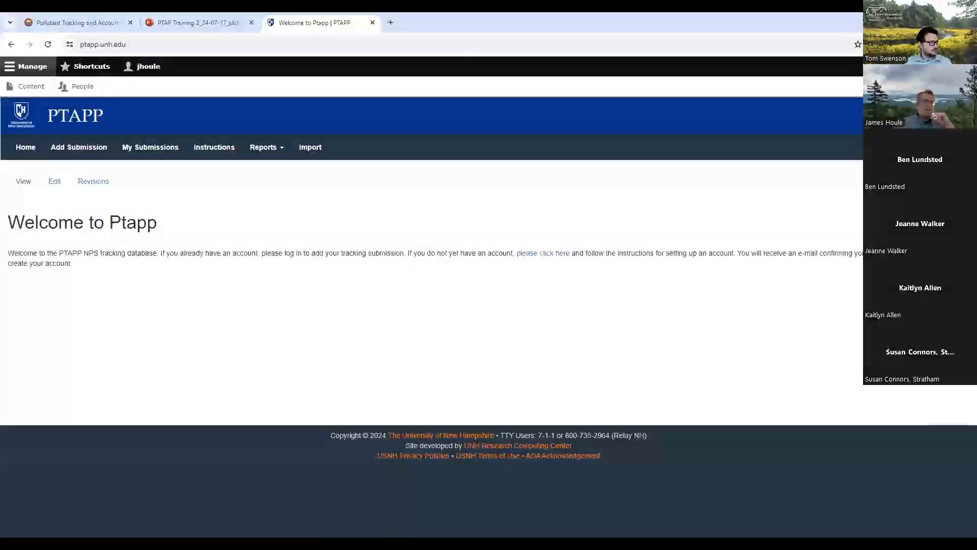
- Log out of the current PTAPP session and open the site's login page
click(951, 147)
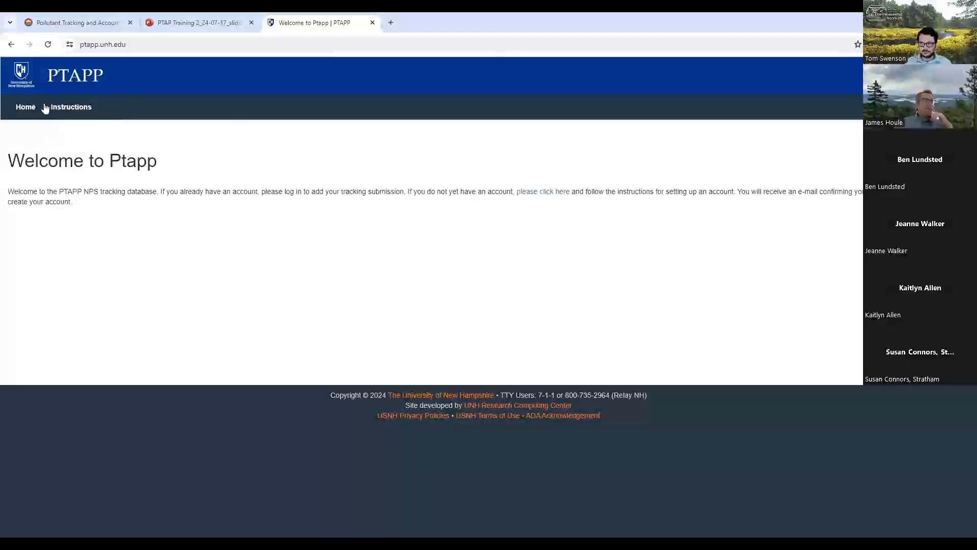
click(951, 107)
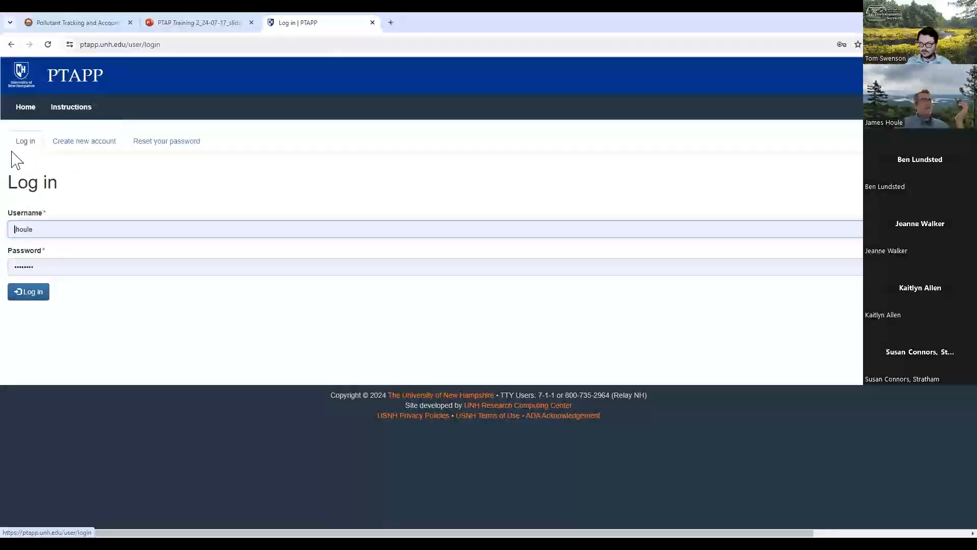
- View the forms for creating a new account and for resetting the account password
click(85, 145)
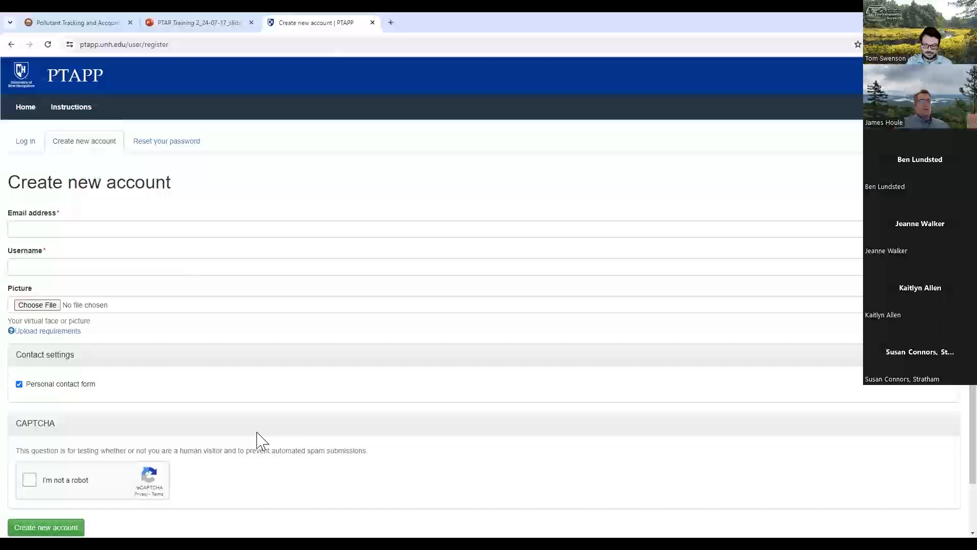
scroll(258, 441, down, 1)
scroll(258, 436, up, 1)
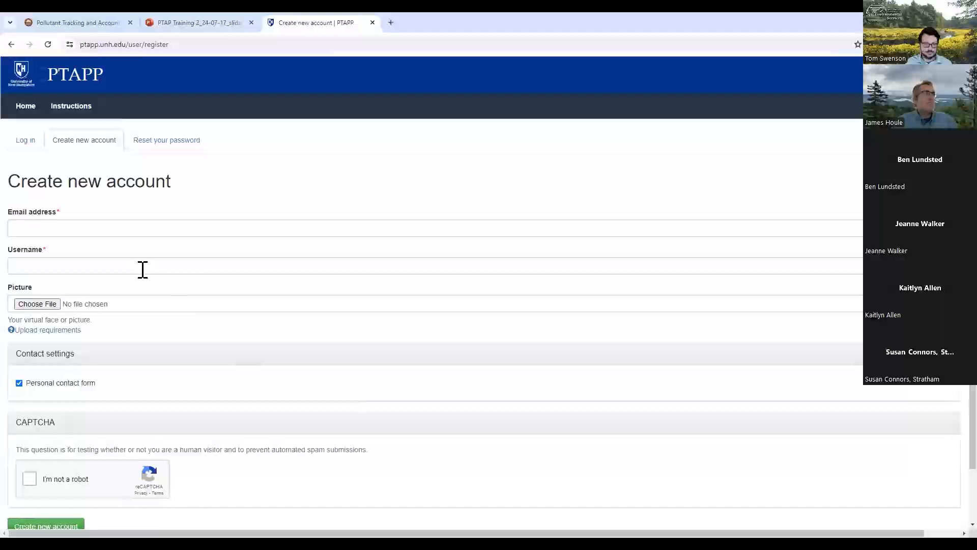
click(164, 143)
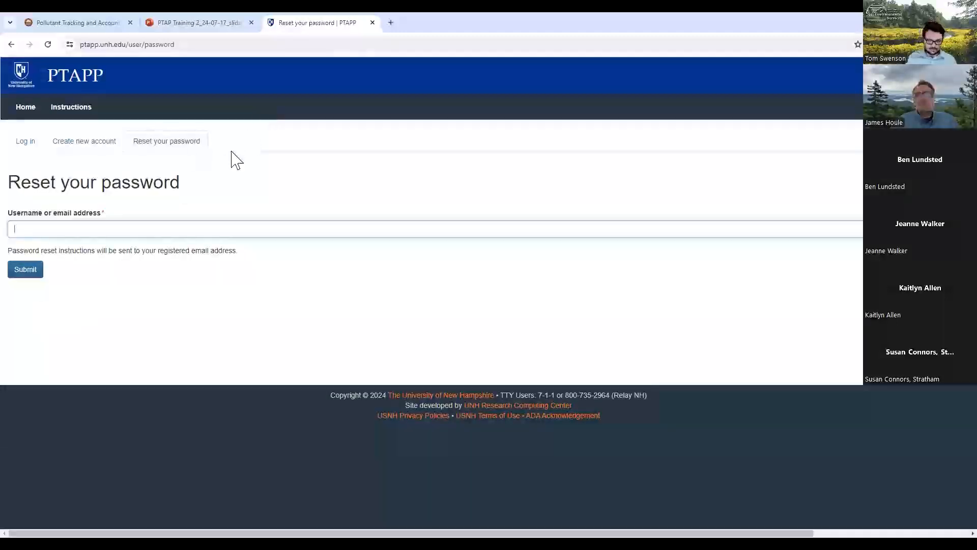
click(29, 234)
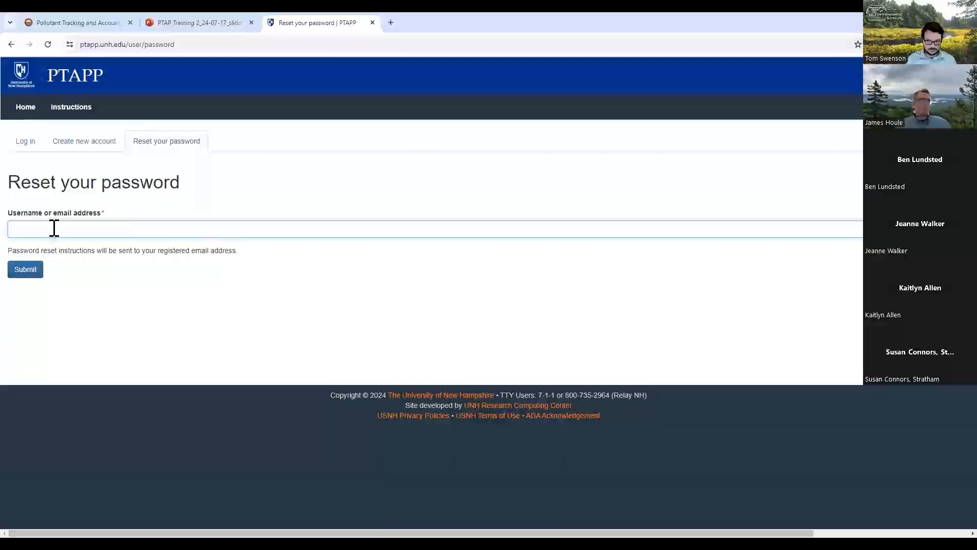
- Advance the PTAP training presentation by one slide and return to the PTAPP site
click(205, 18)
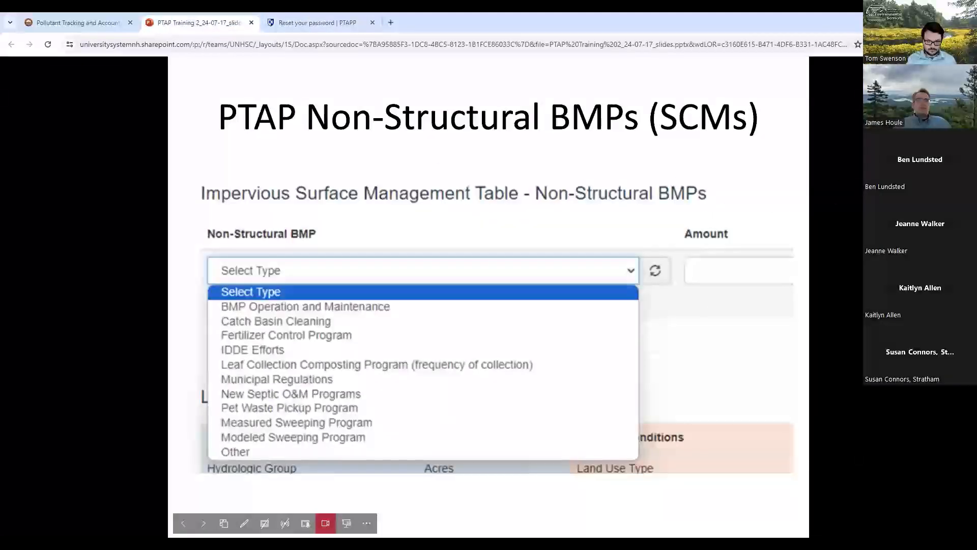
key(Right)
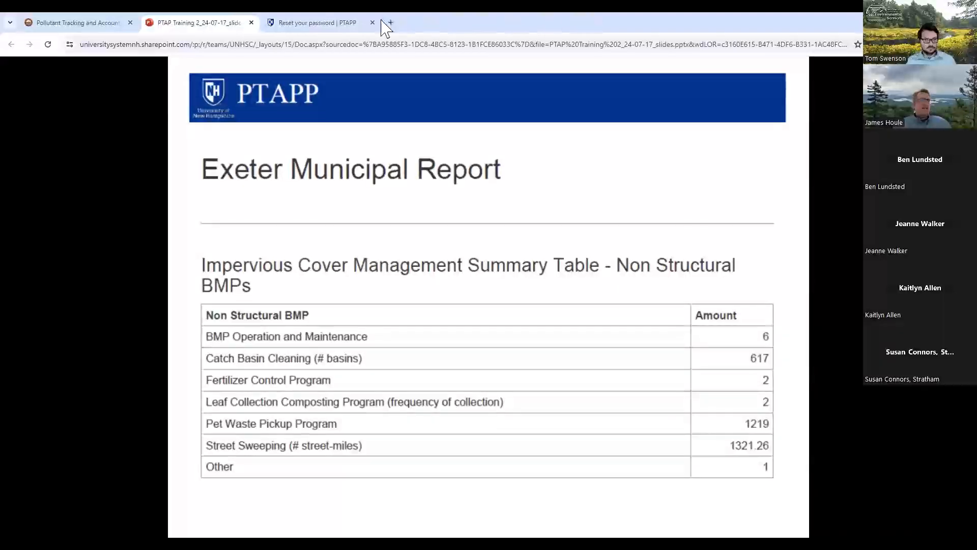
click(333, 25)
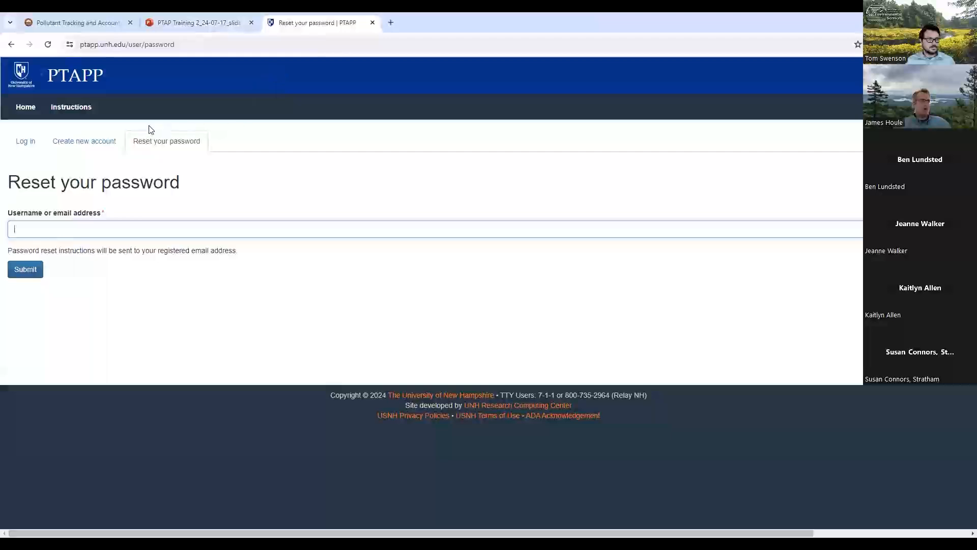
- Log in to PTAPP with the saved account credentials
click(26, 141)
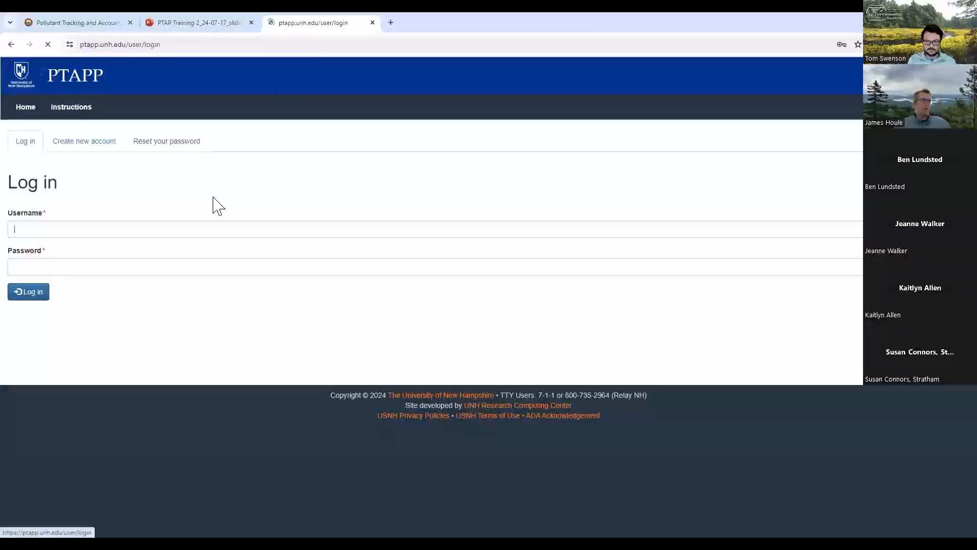
click(43, 294)
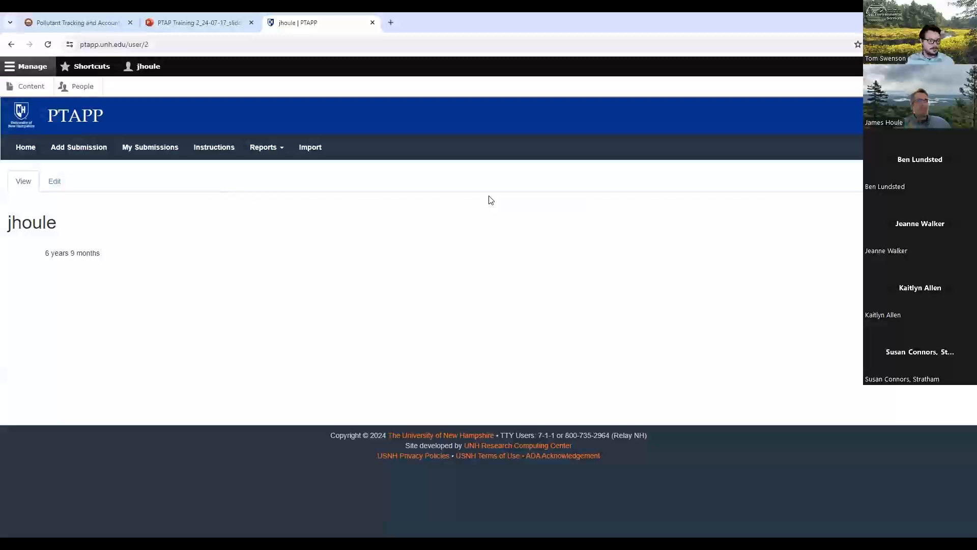
- Start a new submission and set its project name to "town sweeping 2024"
click(82, 148)
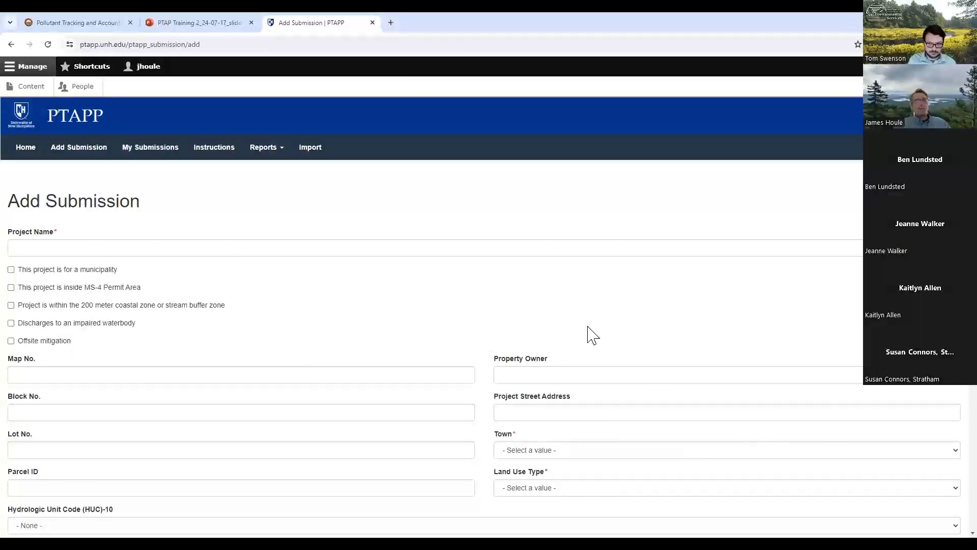
scroll(402, 330, down, 1)
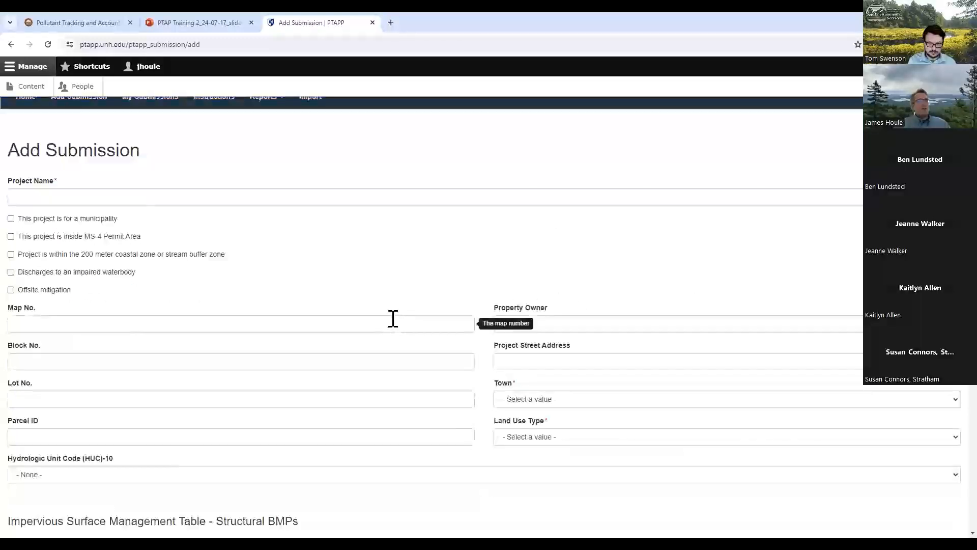
click(58, 198)
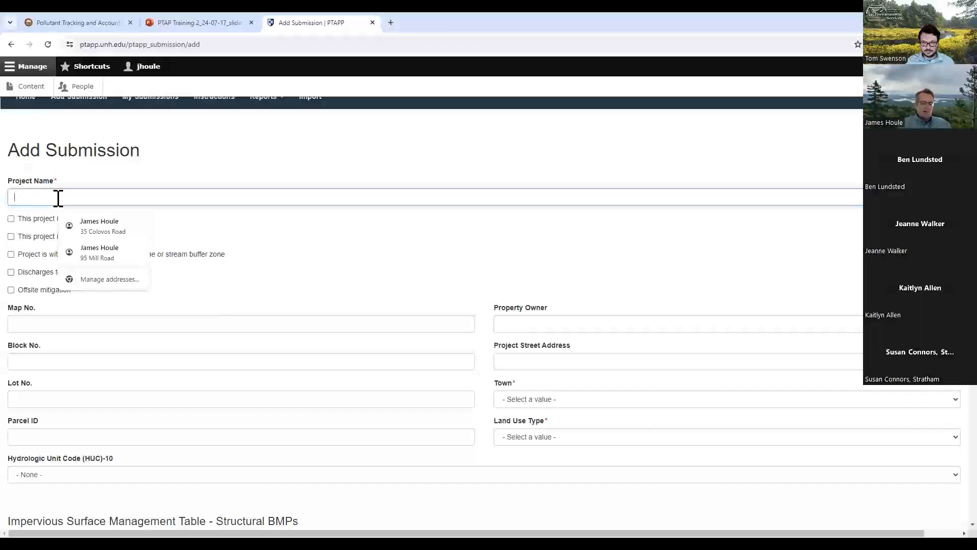
text(town sweeping)
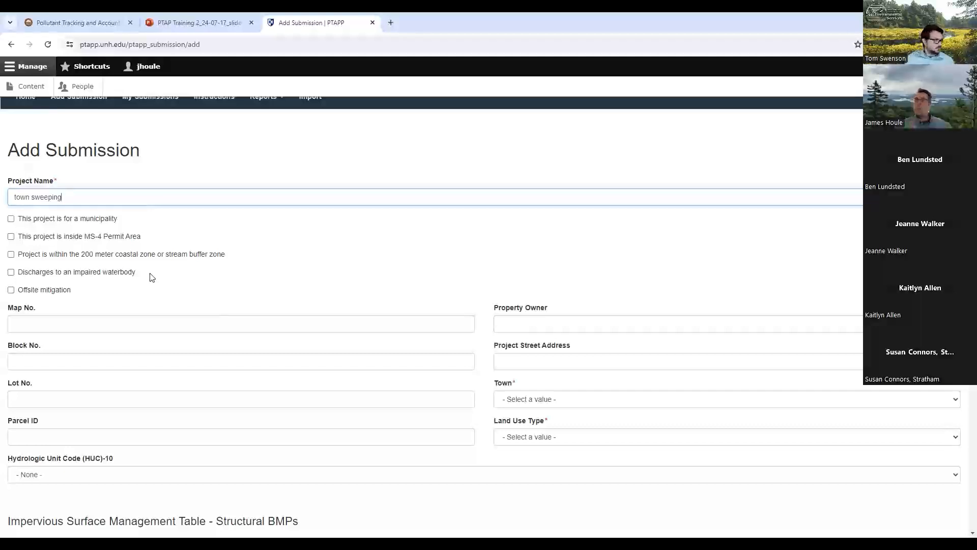
text(2023)
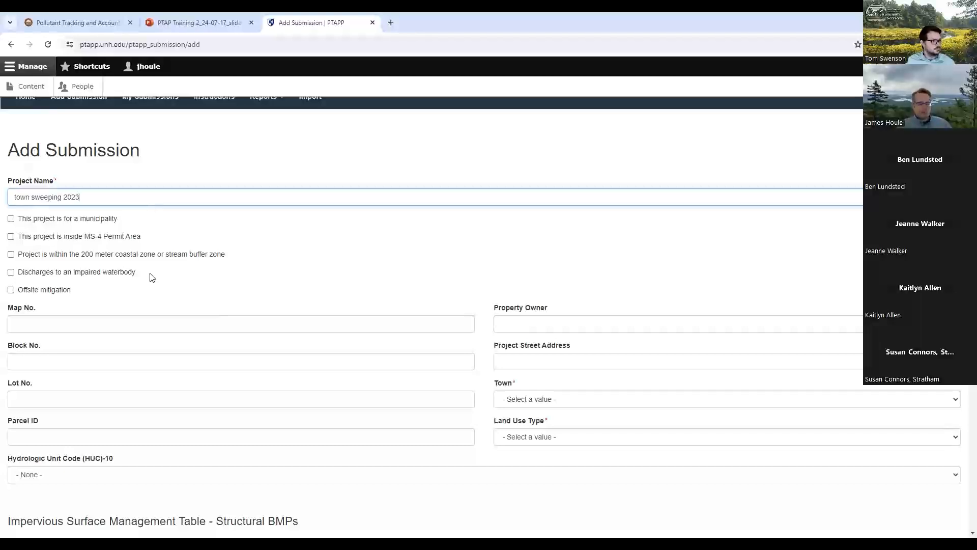
key(BackSpace)
text(4)
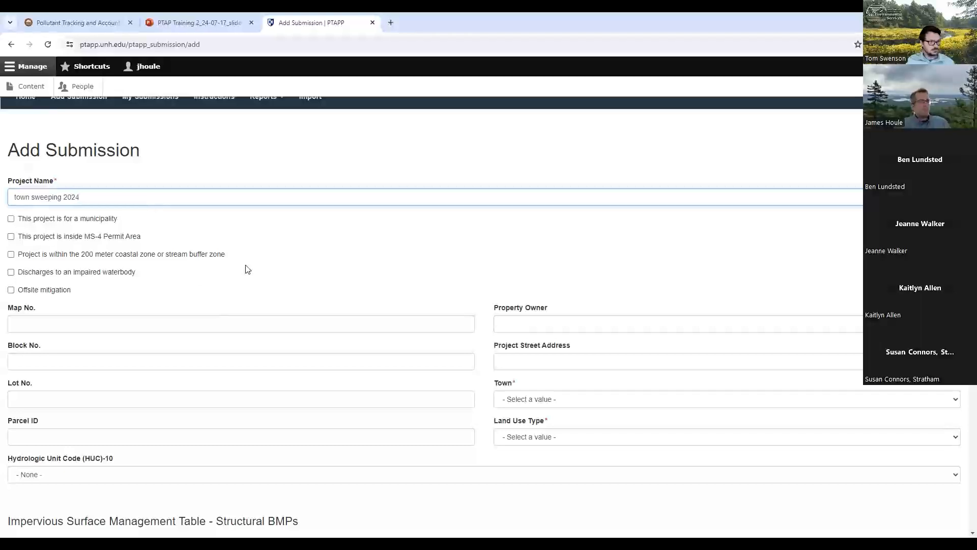
- Set the submission's land use type to Medium-Density Residential
scroll(247, 253, down, 2)
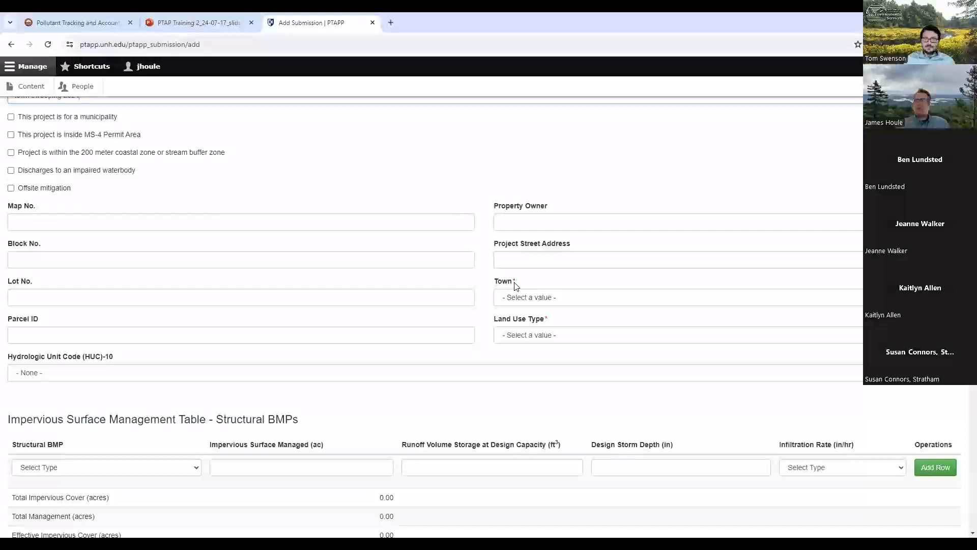
click(748, 337)
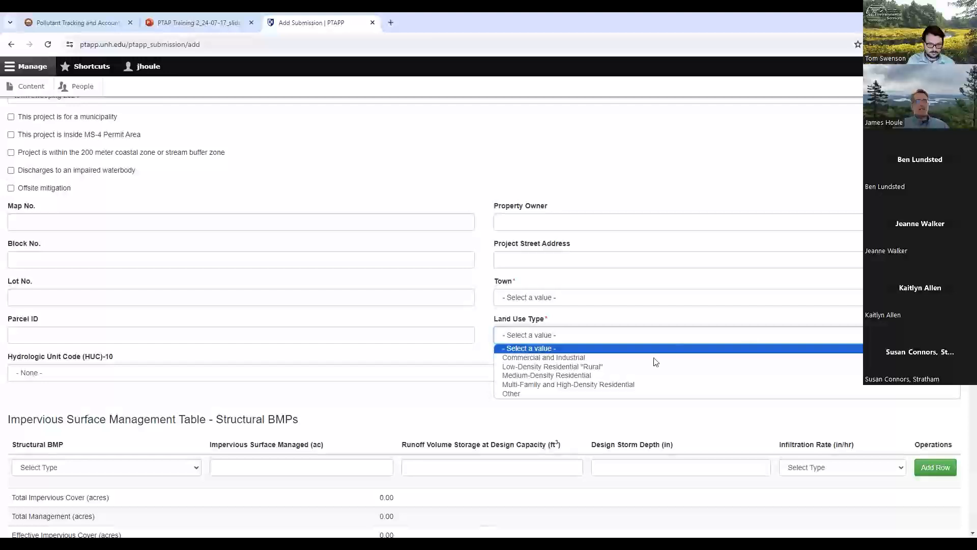
click(574, 375)
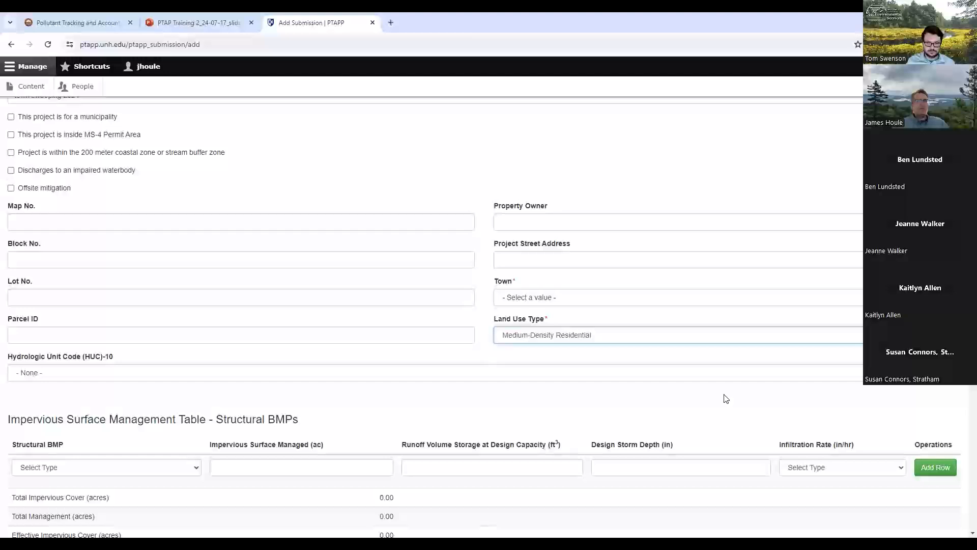
- Examine the submission form's BMP and land use conversion tables and the available non-structural BMP types
scroll(595, 366, down, 1)
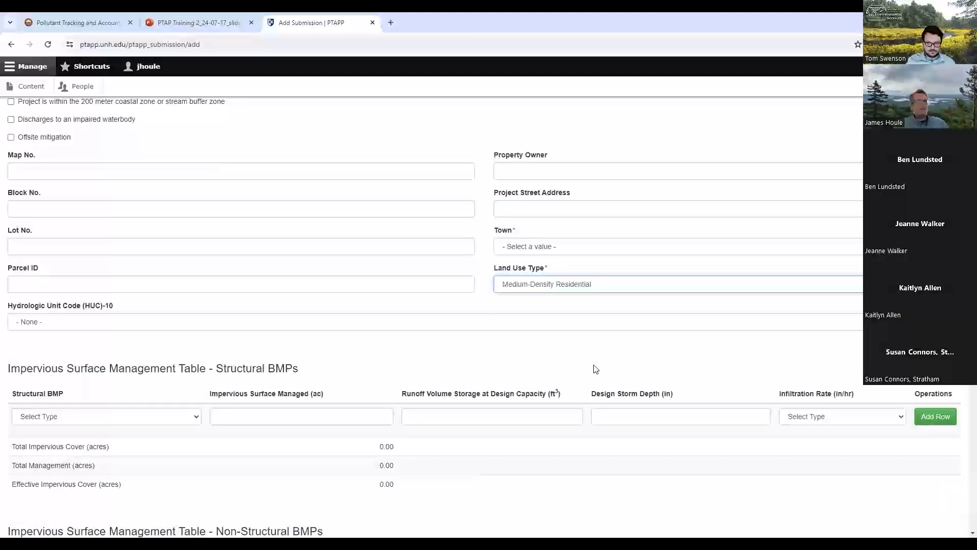
scroll(356, 376, down, 2)
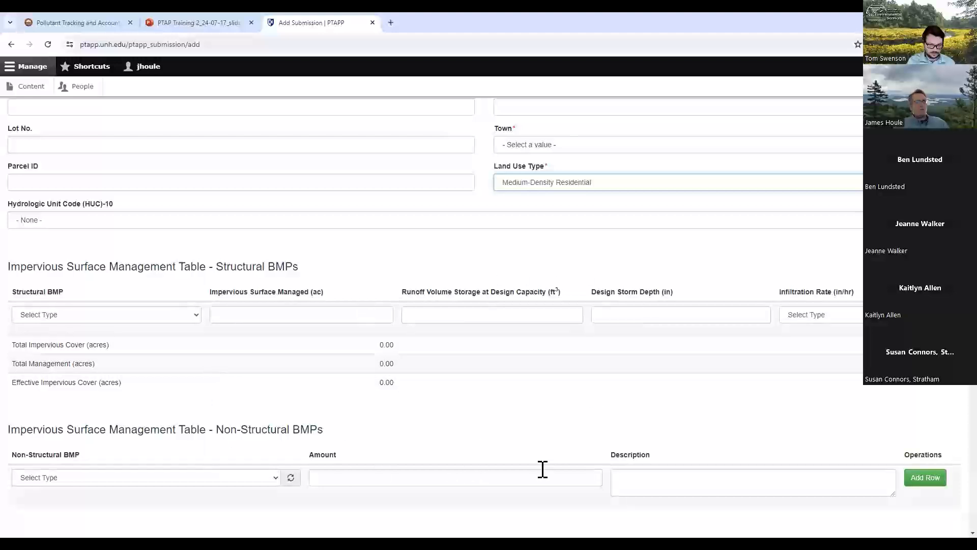
scroll(524, 448, down, 3)
scroll(524, 448, down, 1)
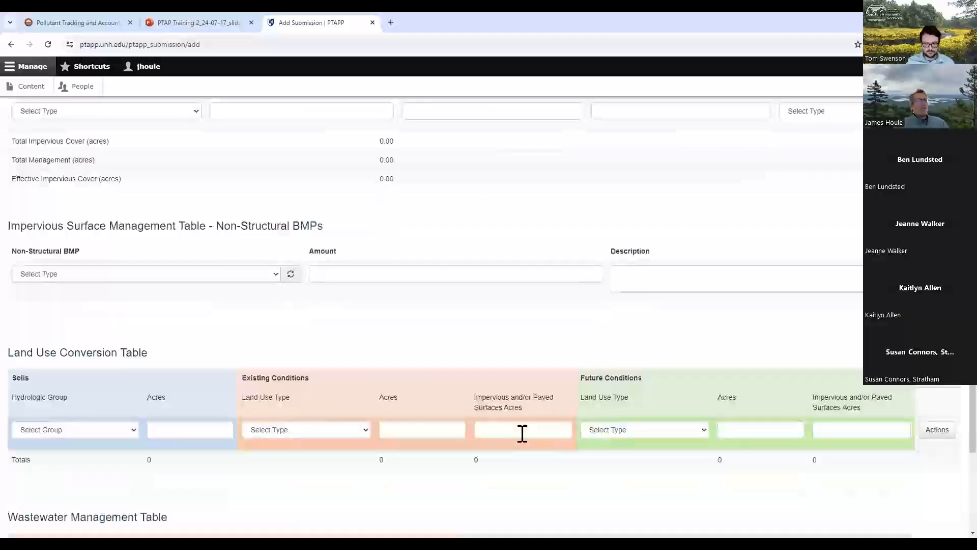
scroll(522, 433, down, 4)
scroll(442, 377, up, 6)
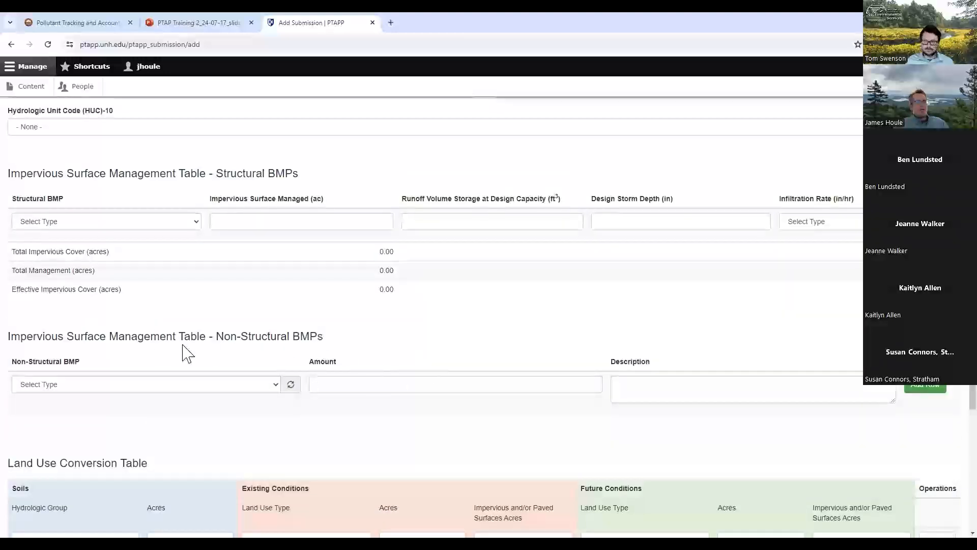
click(275, 390)
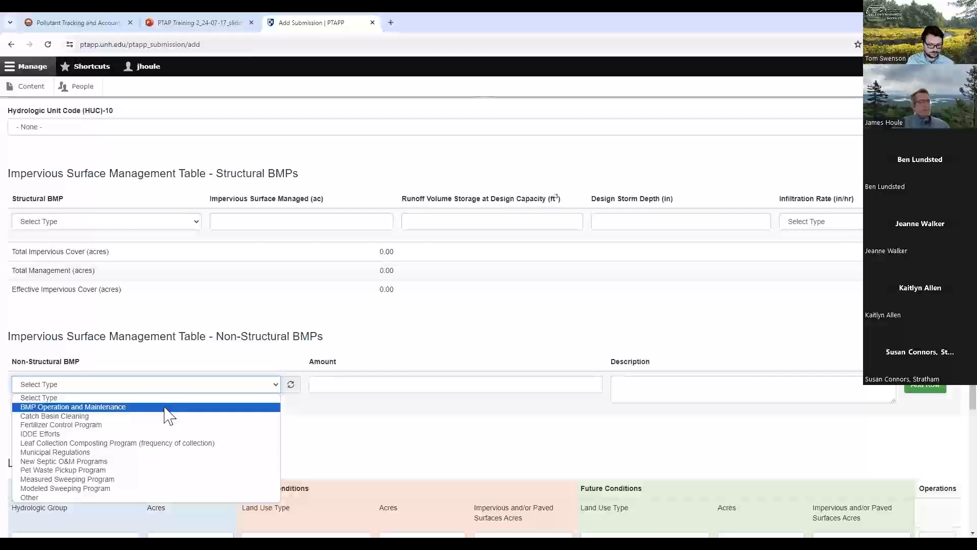
click(142, 434)
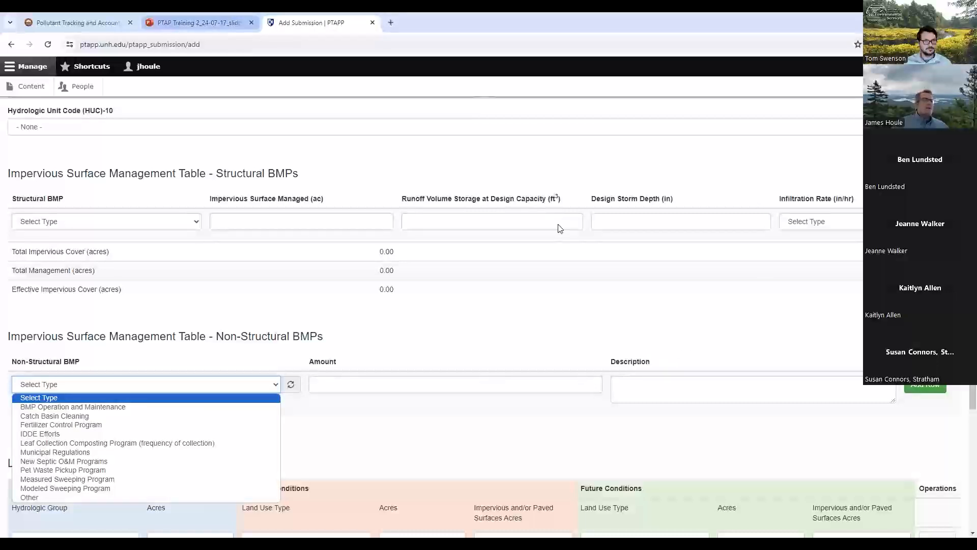
- Switch to the PTAP training slides to view the Exeter Municipal Report of non-structural BMPs
click(222, 16)
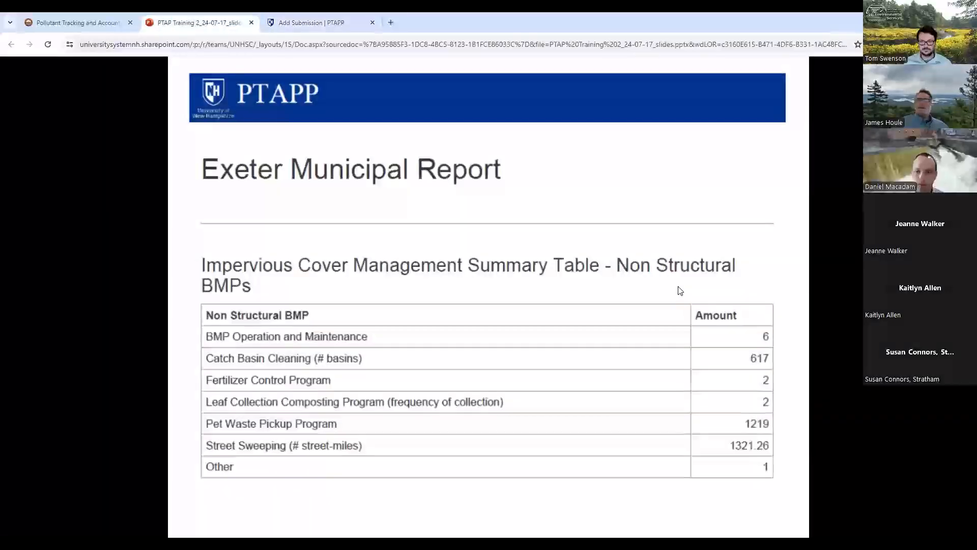
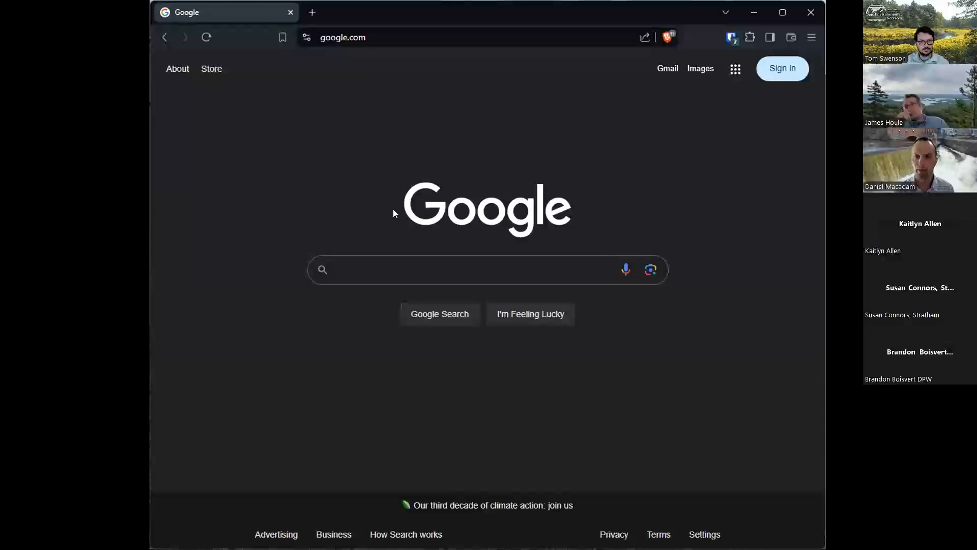
- Search Google for "nhdes ms4" and open the NH-MS4 Municipalities stormwater website
click(405, 268)
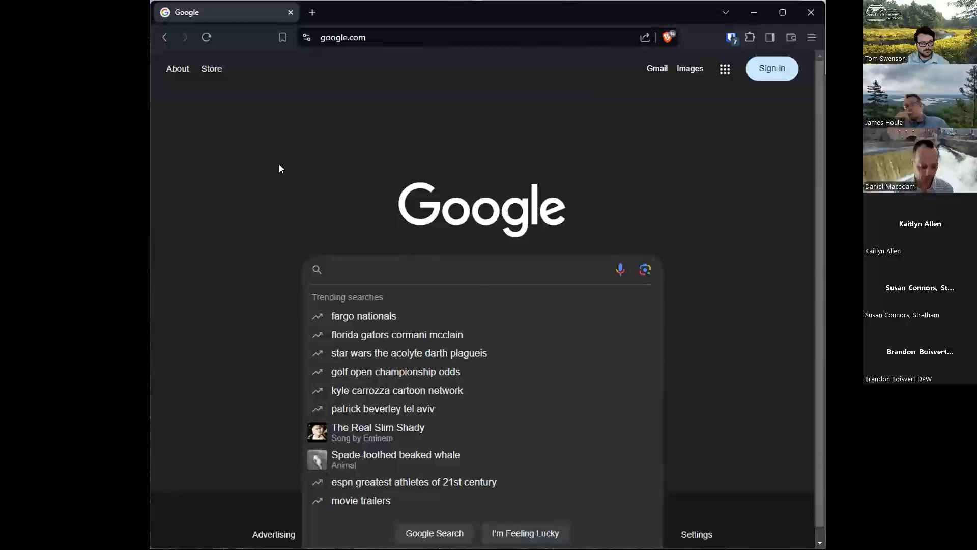
text(nhde)
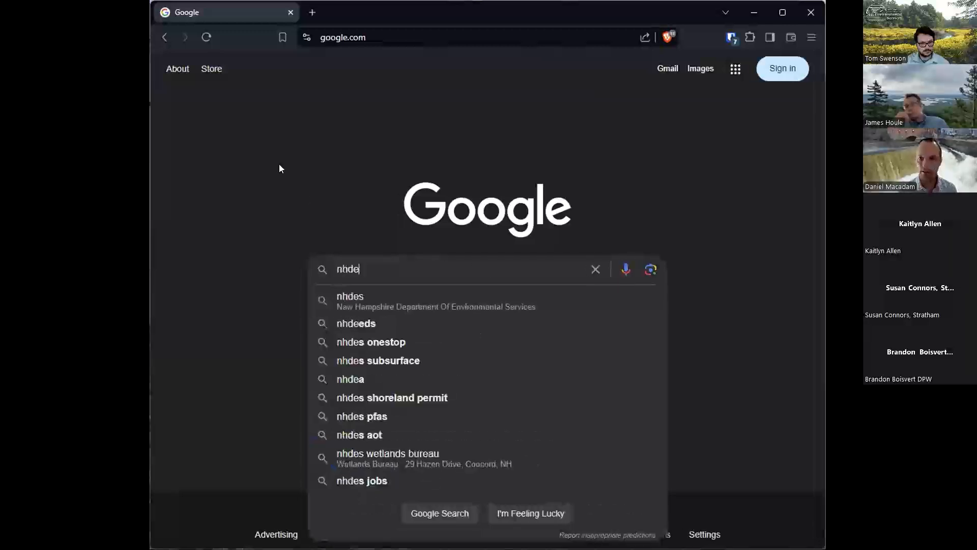
text(s ms4)
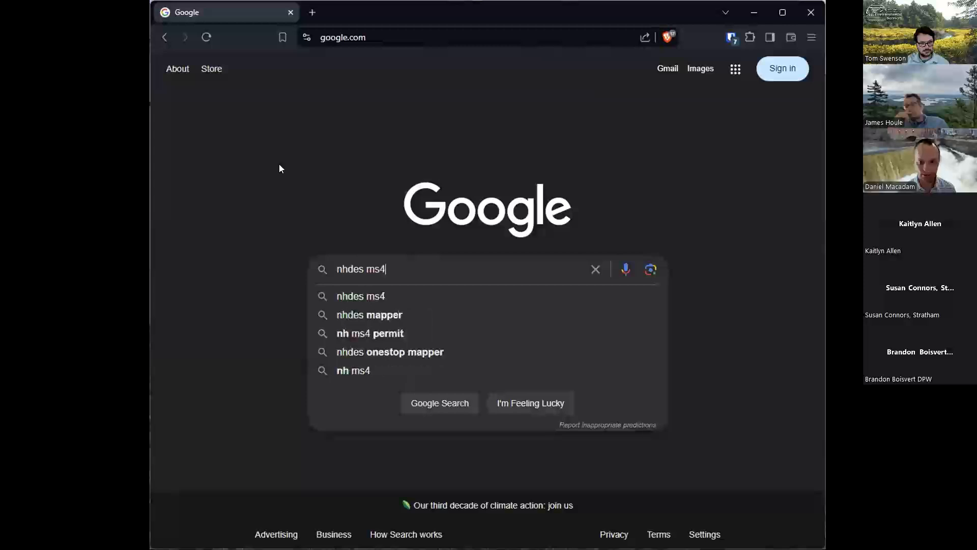
key(Return)
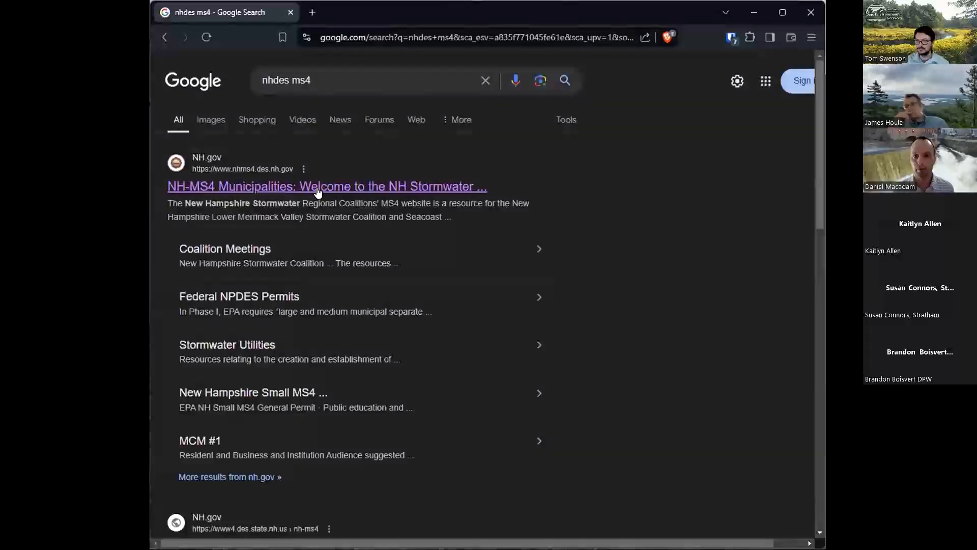
click(283, 192)
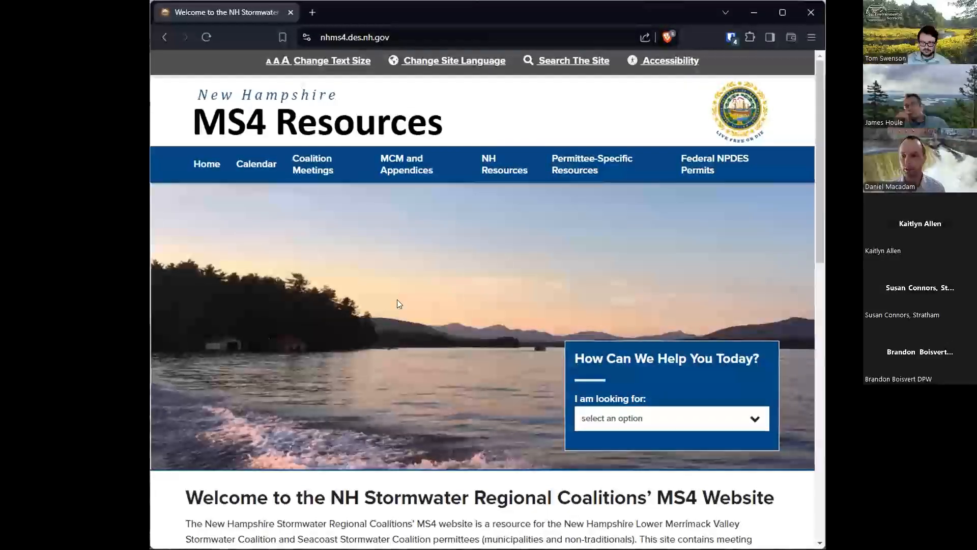
- Go to the Pollutant Tracking and Accounting Project page under NH Resources and access the PTAP Database from it
mouse_move(499, 165)
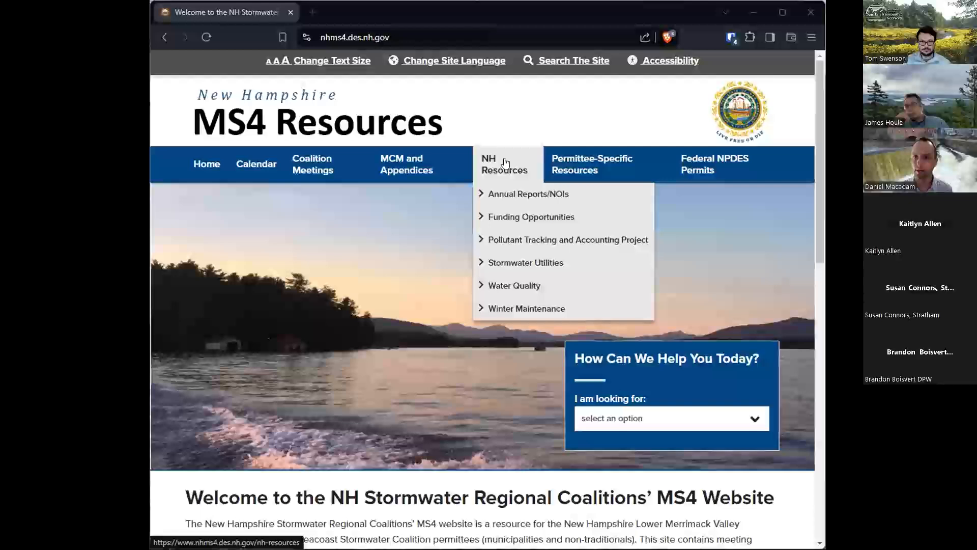
click(496, 246)
scroll(402, 407, down, 3)
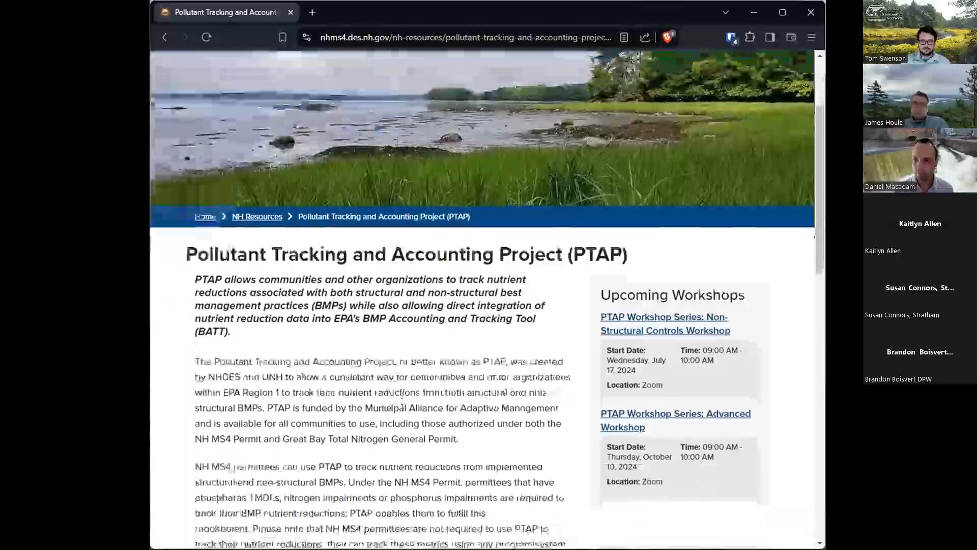
scroll(402, 407, down, 2)
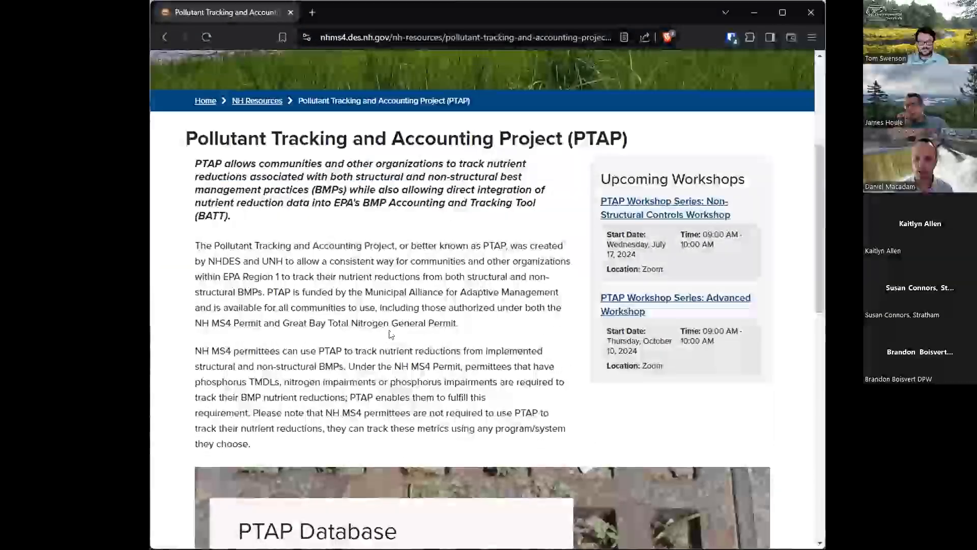
scroll(391, 334, down, 5)
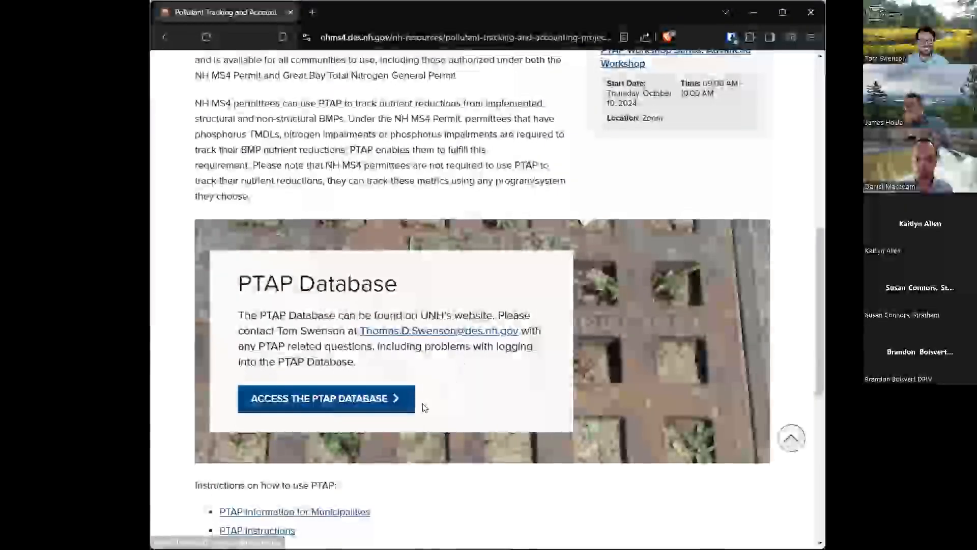
click(309, 403)
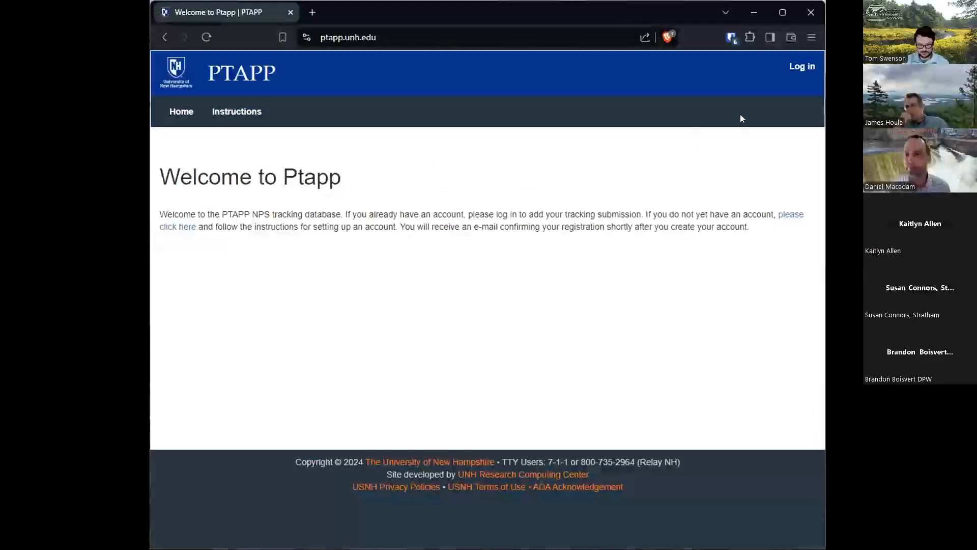
- Log in to PTAPP, filling in the username and account password from the saved login
click(801, 66)
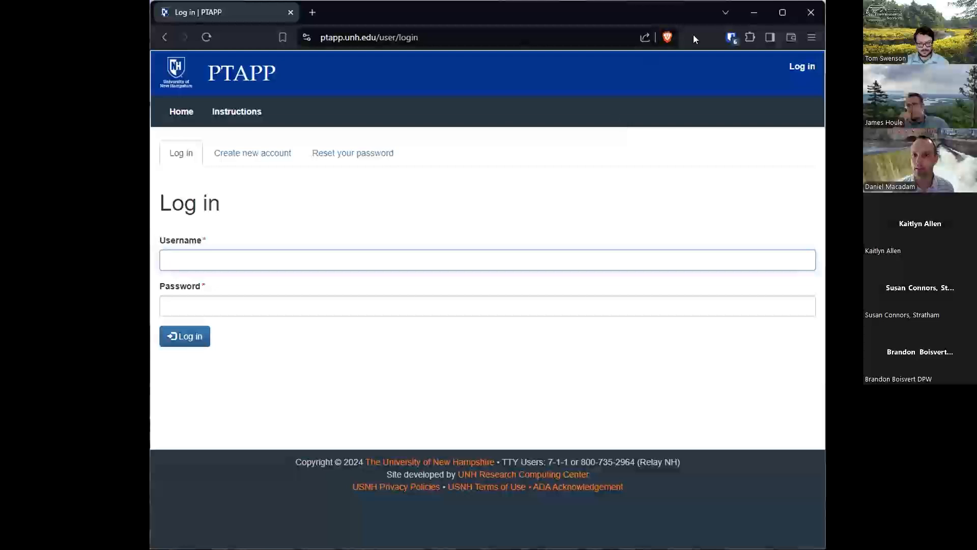
click(731, 40)
click(604, 124)
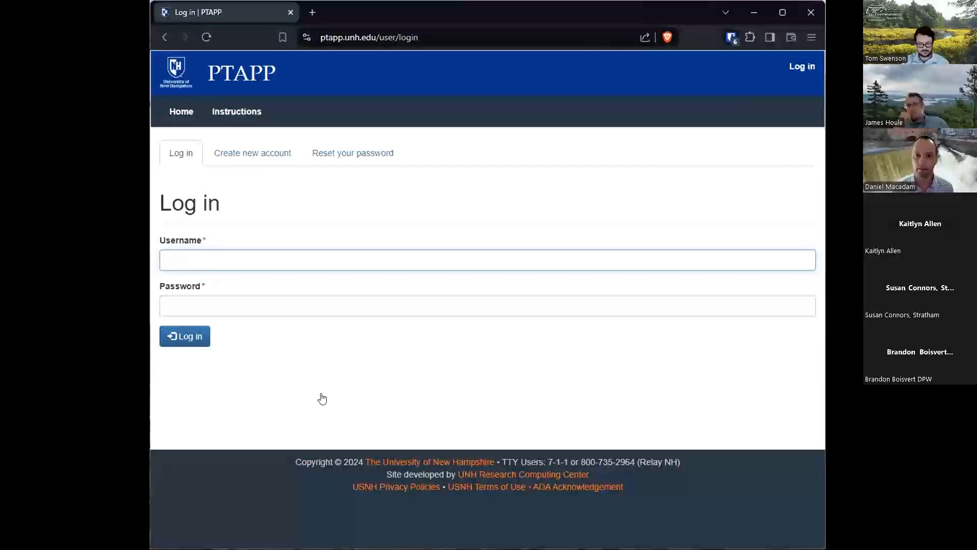
click(185, 344)
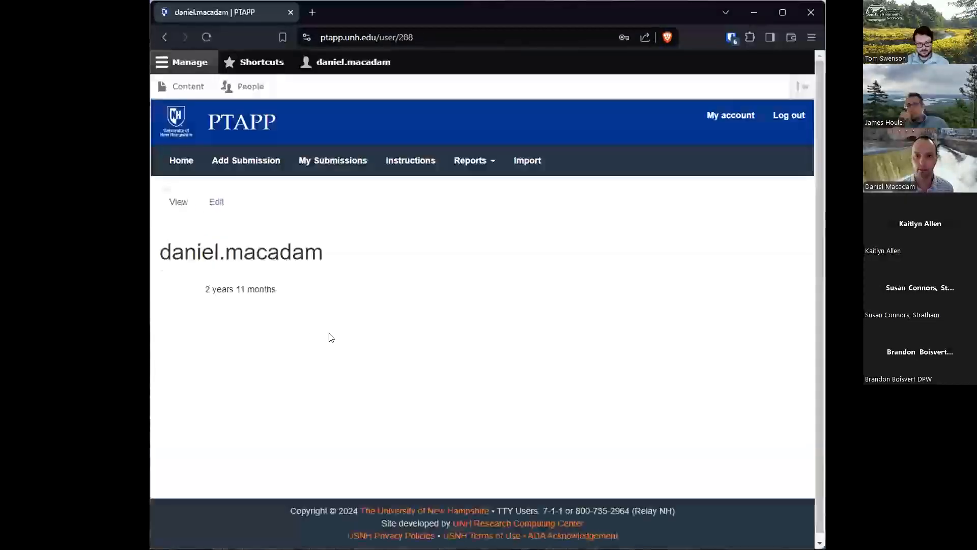
- Start a new submission named "PTAP Workshop #2 Example", marked as for a municipality and inside the MS-4 Permit Area
click(236, 161)
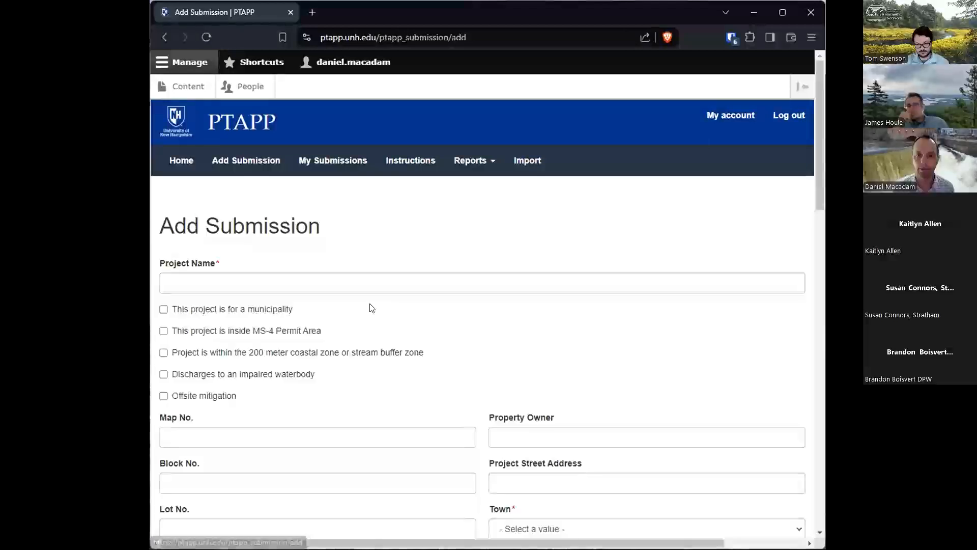
click(336, 283)
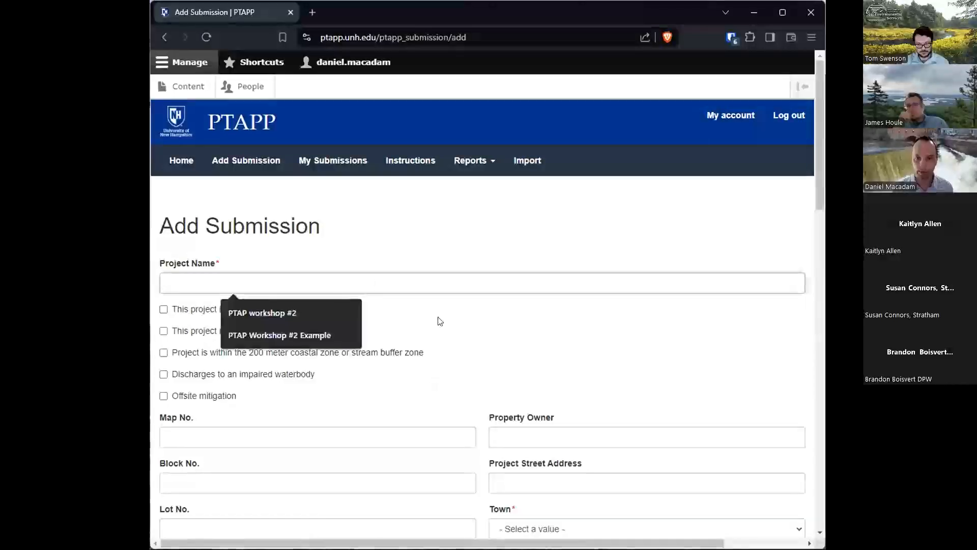
click(332, 331)
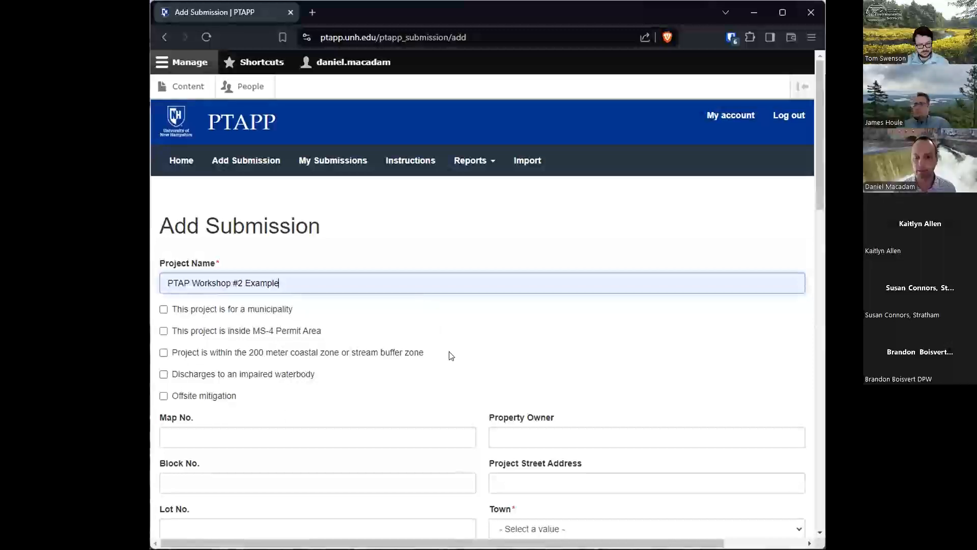
click(163, 310)
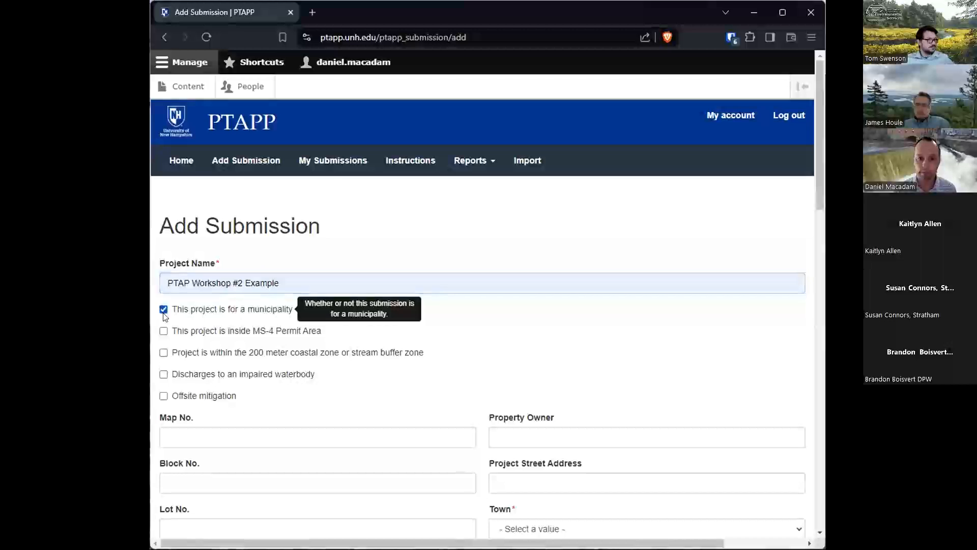
click(163, 331)
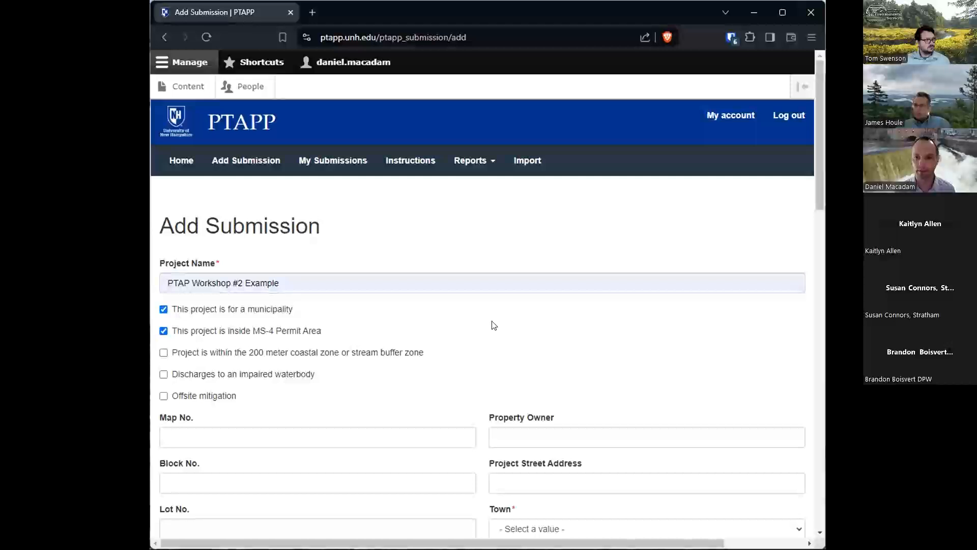
- Set the submission's town to Lee and its land use type to Medium-Density Residential
scroll(493, 324, down, 5)
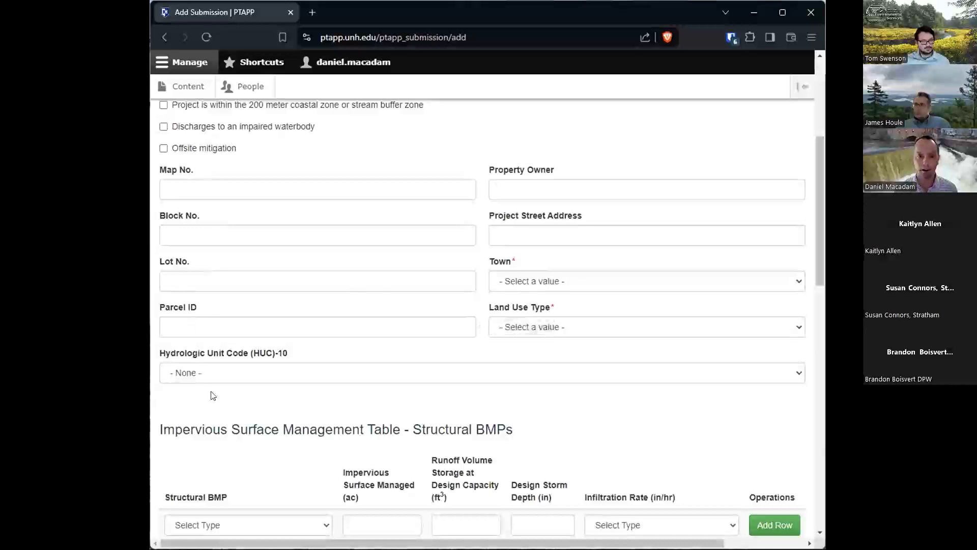
click(534, 278)
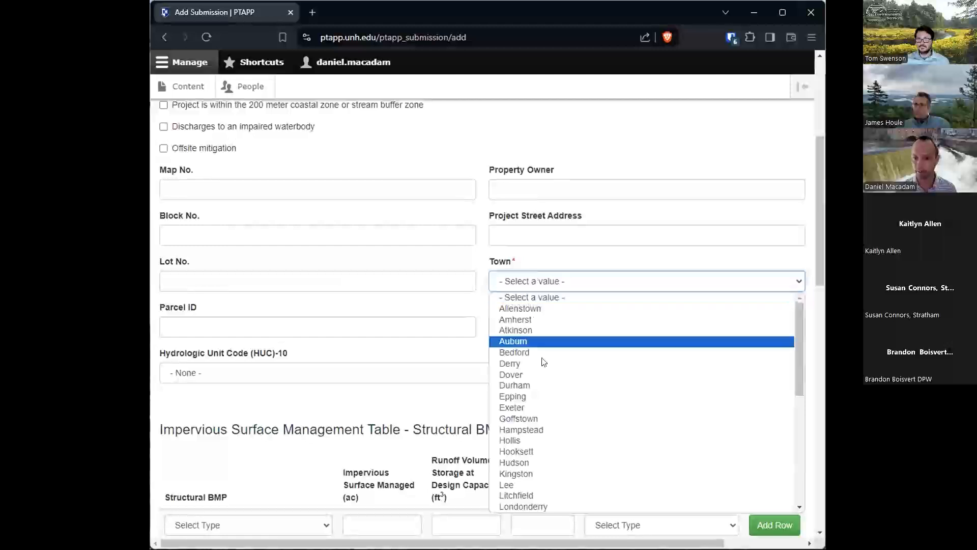
click(539, 482)
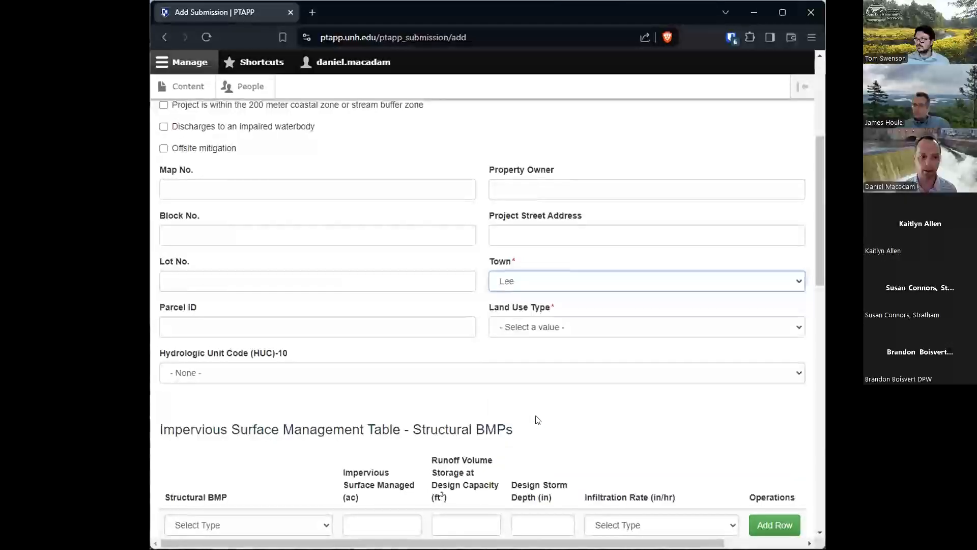
click(540, 327)
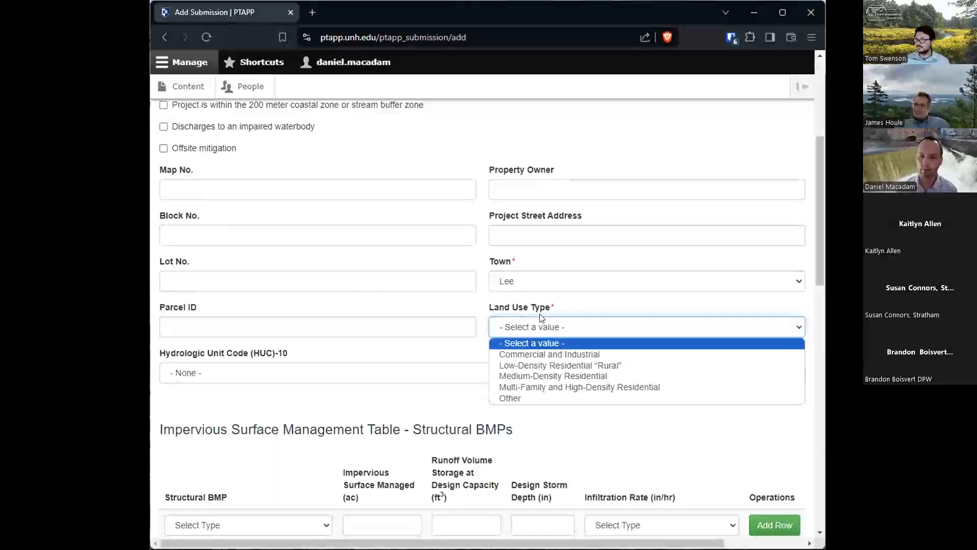
click(537, 375)
- Choose Catch Basin Cleaning as the type in the first row of the Non-Structural BMPs table
scroll(549, 407, down, 4)
scroll(549, 405, down, 4)
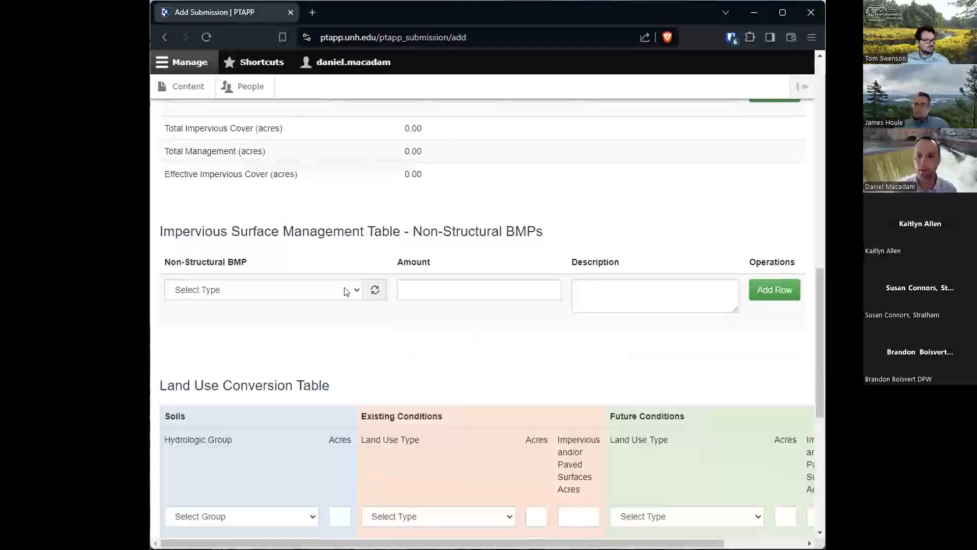
click(285, 293)
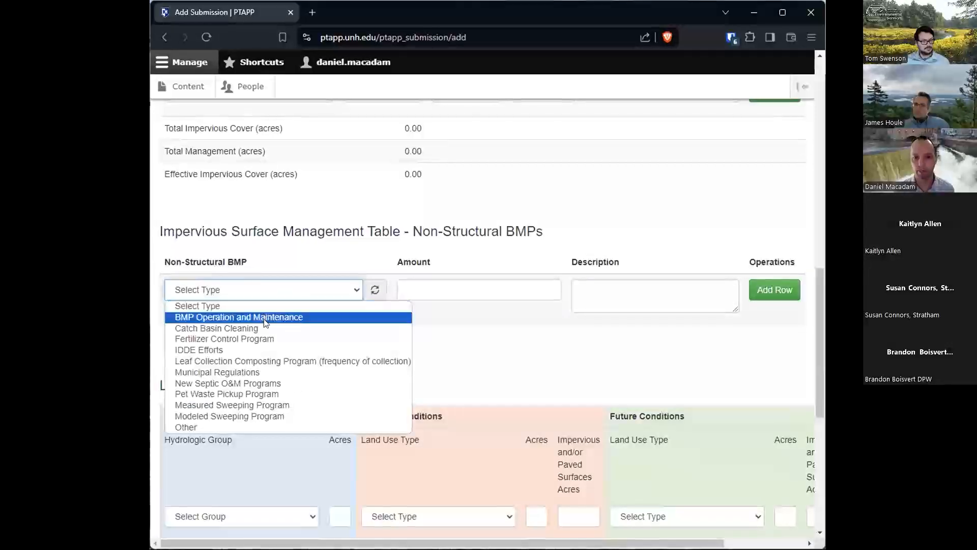
click(253, 327)
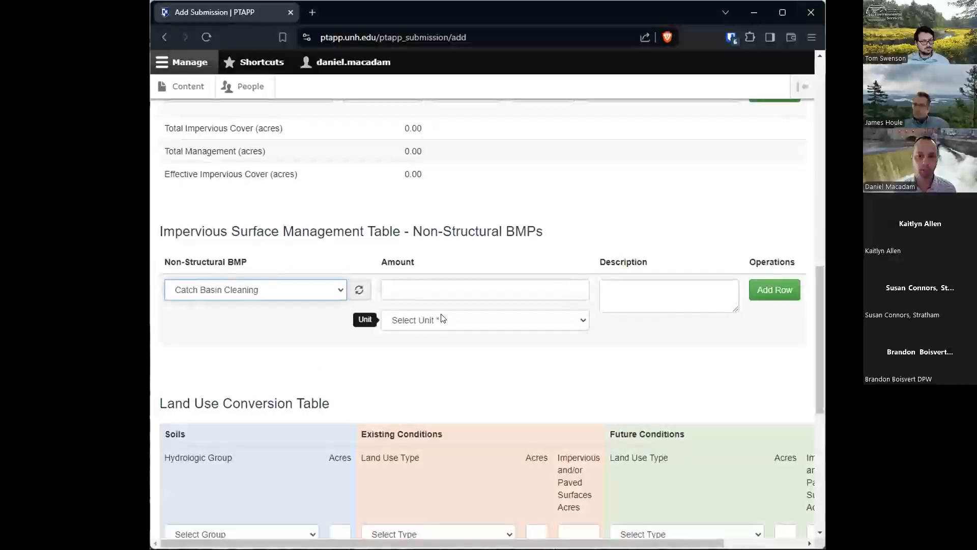
- Switch the first non-structural BMP to BMP Operation and Maintenance, and return it to Catch Basin Cleaning
click(302, 294)
click(303, 313)
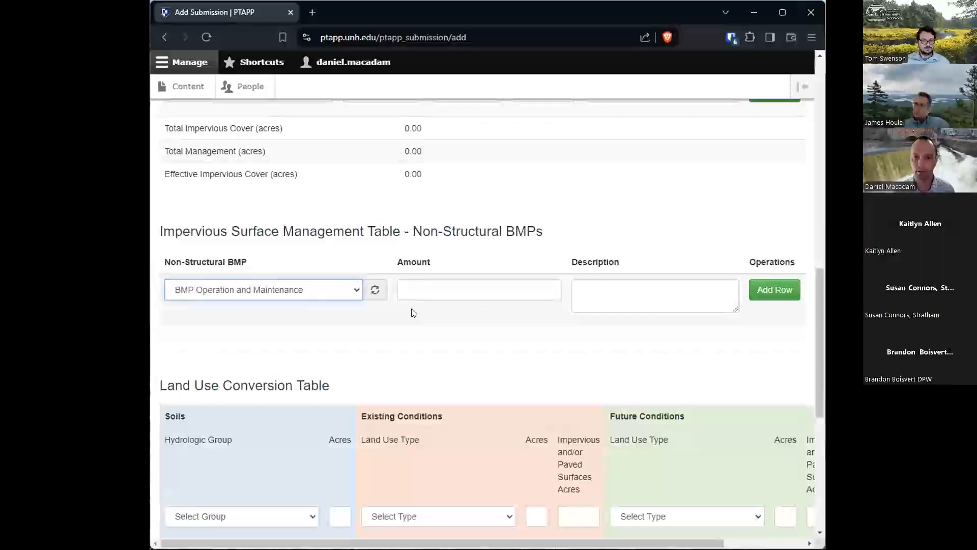
click(337, 290)
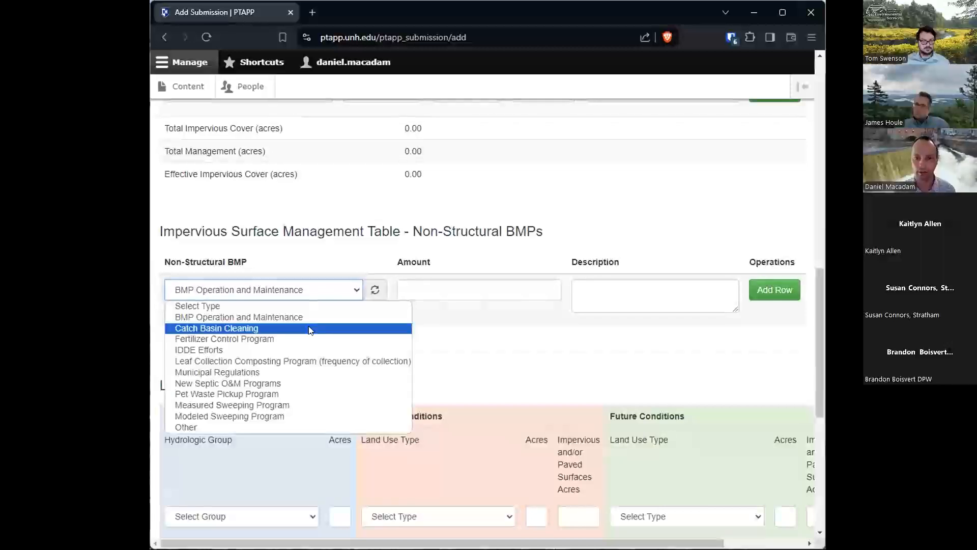
click(310, 328)
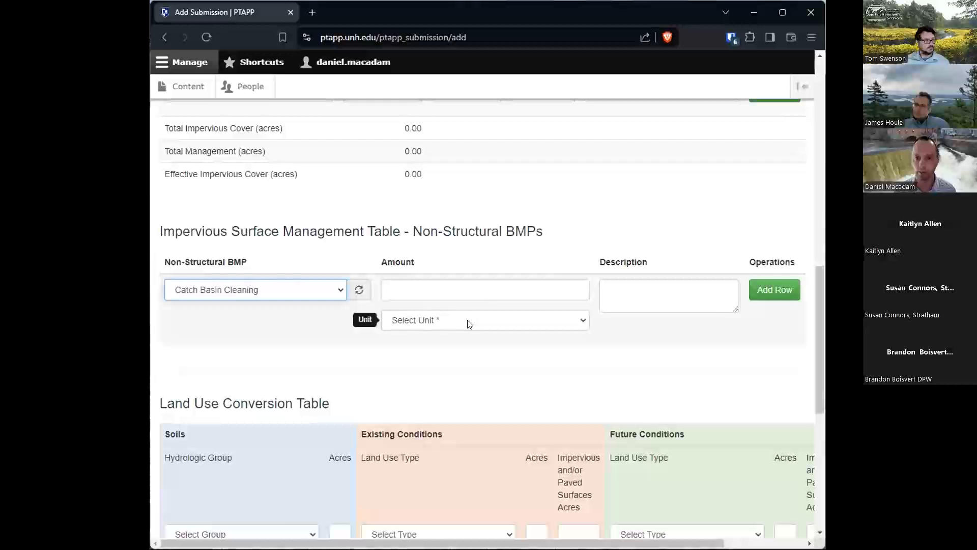
- Set the Catch Basin Cleaning row's unit to Number of CB Cleaned and its amount to 30, leaving the description blank
click(470, 323)
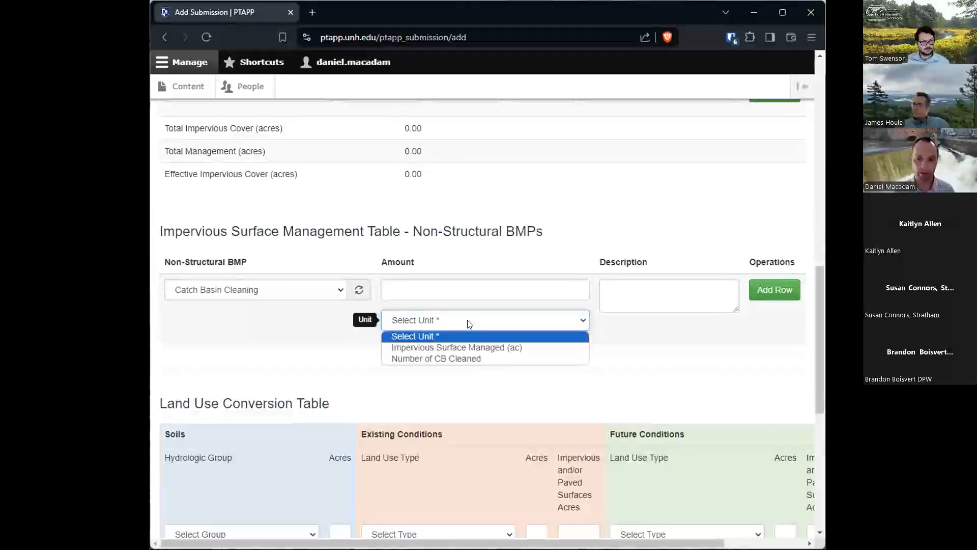
click(482, 359)
click(419, 286)
text(30)
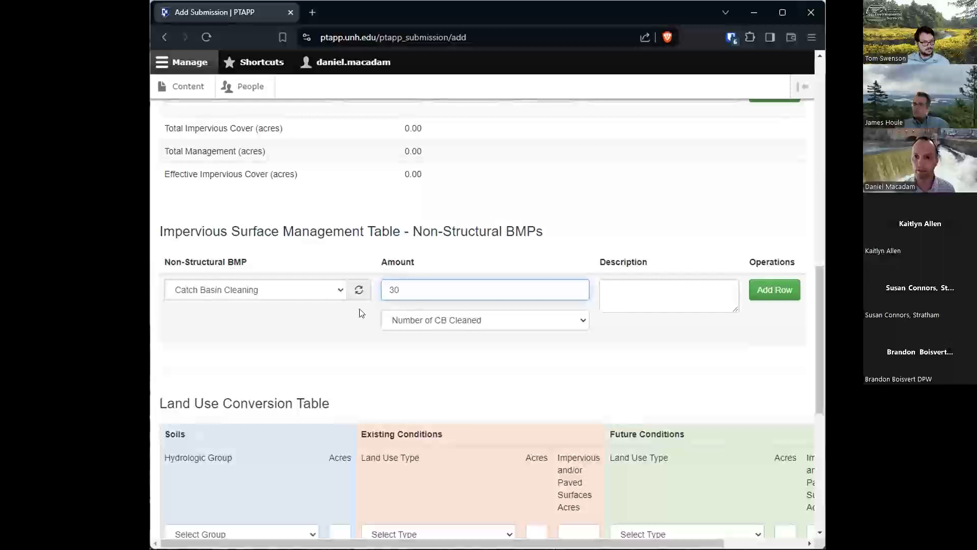
click(612, 292)
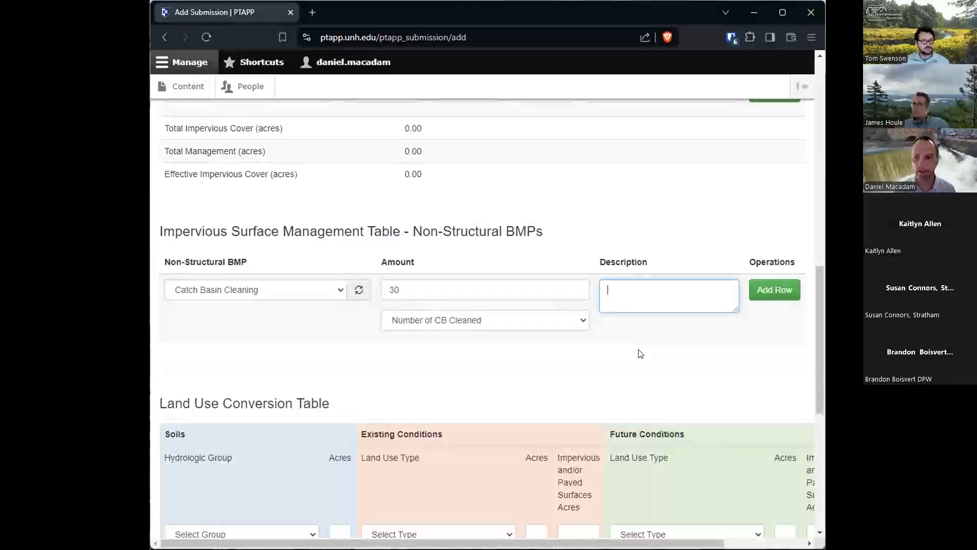
- Add a second non-structural BMP row and set it to Measured Sweeping Program with Fall as the sweeper season
click(776, 290)
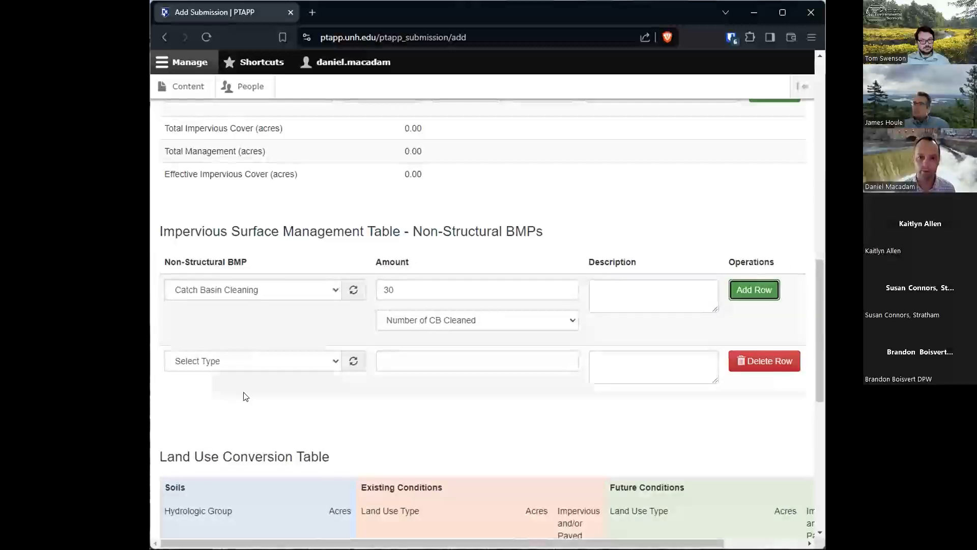
click(271, 365)
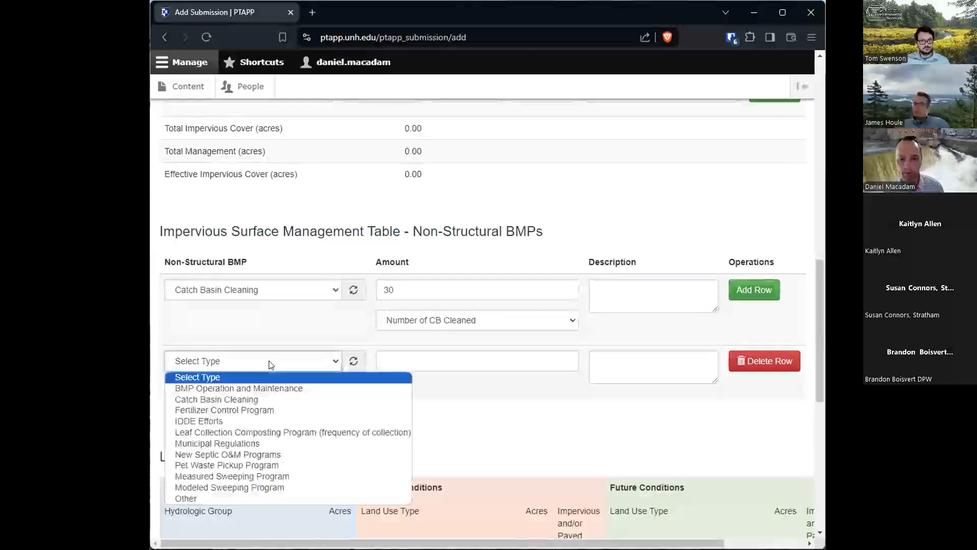
click(270, 476)
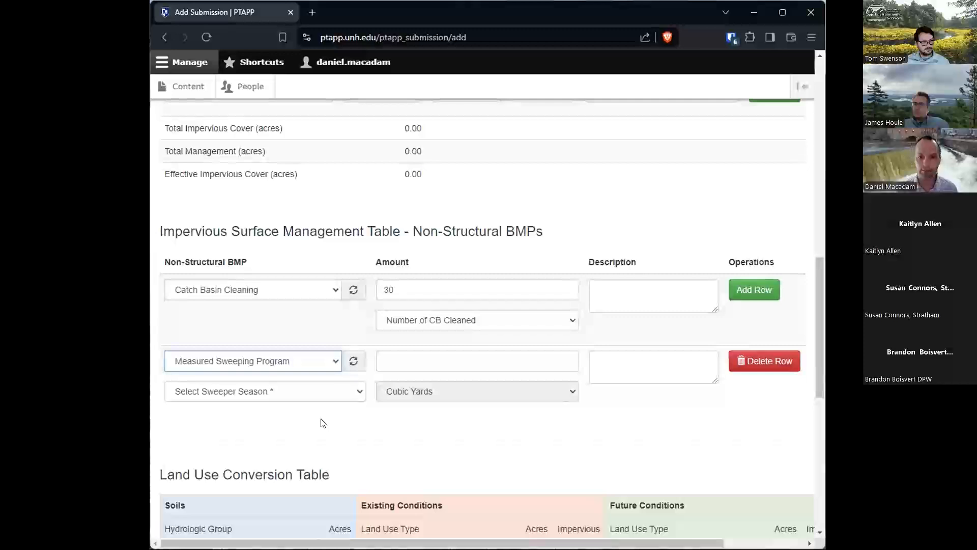
click(320, 392)
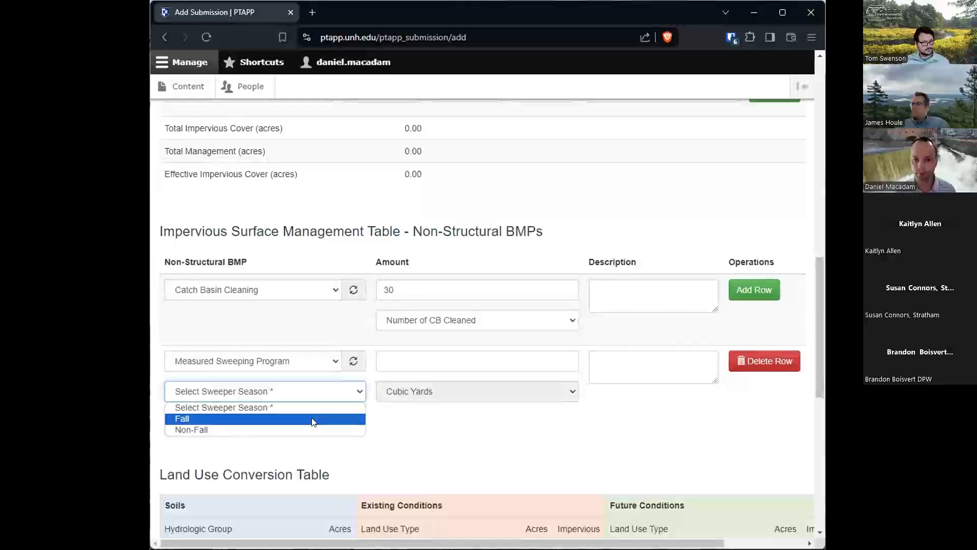
click(277, 426)
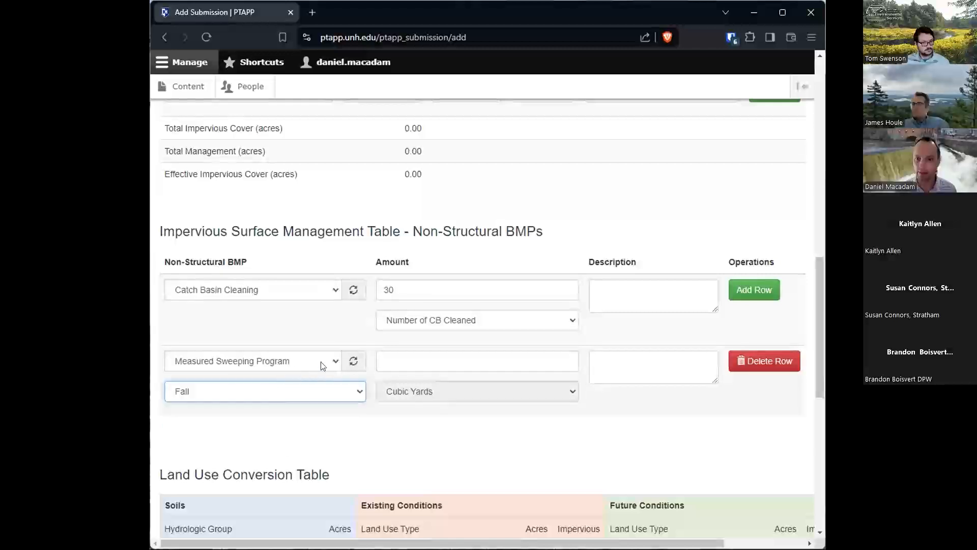
click(428, 357)
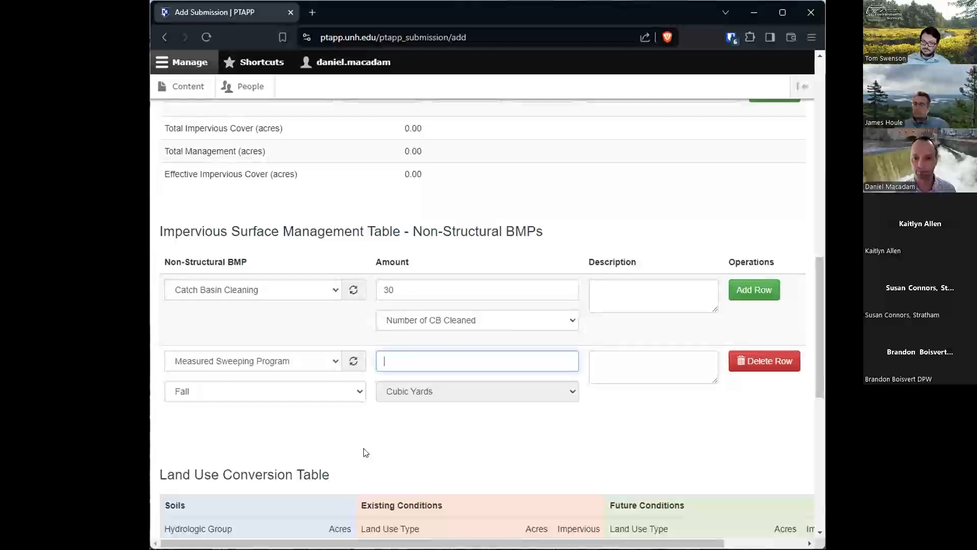
- Change the second non-structural BMP to Modeled Sweeping Program with MECHANICAL BROOM as the sweeper technology
click(295, 362)
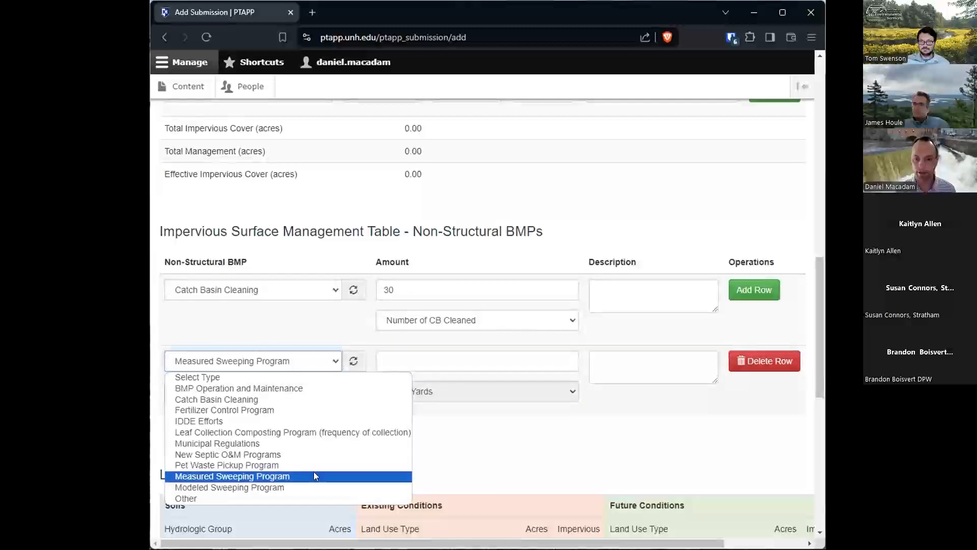
click(313, 486)
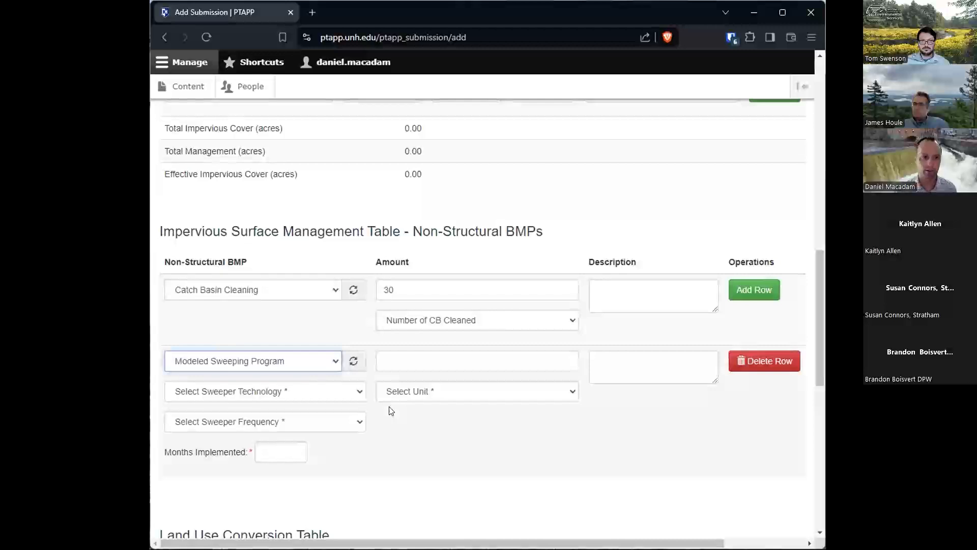
click(315, 395)
click(294, 429)
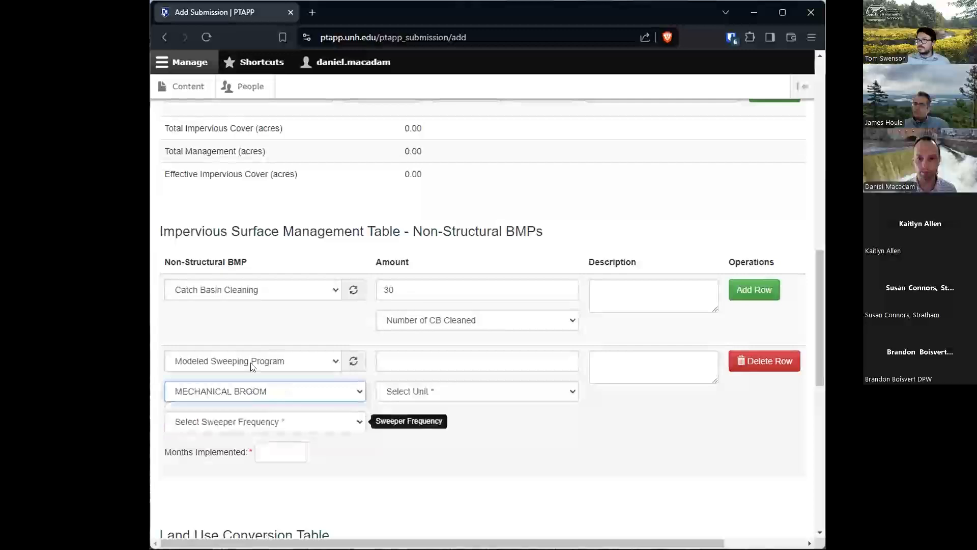
- Set the modeled sweeping row's frequency to TWICE/YEAR (SPRING AND FALL) and its months implemented to 12
click(356, 421)
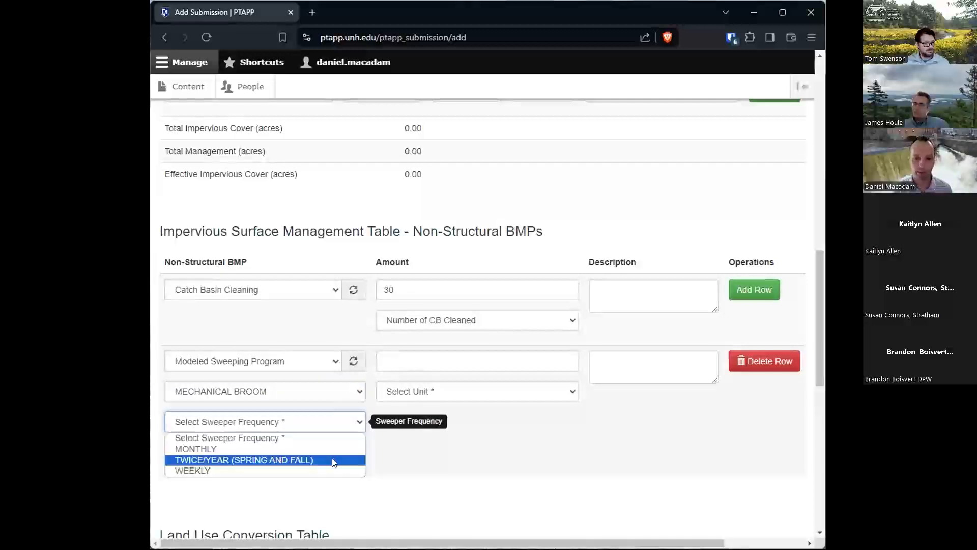
click(333, 462)
click(259, 451)
text(12)
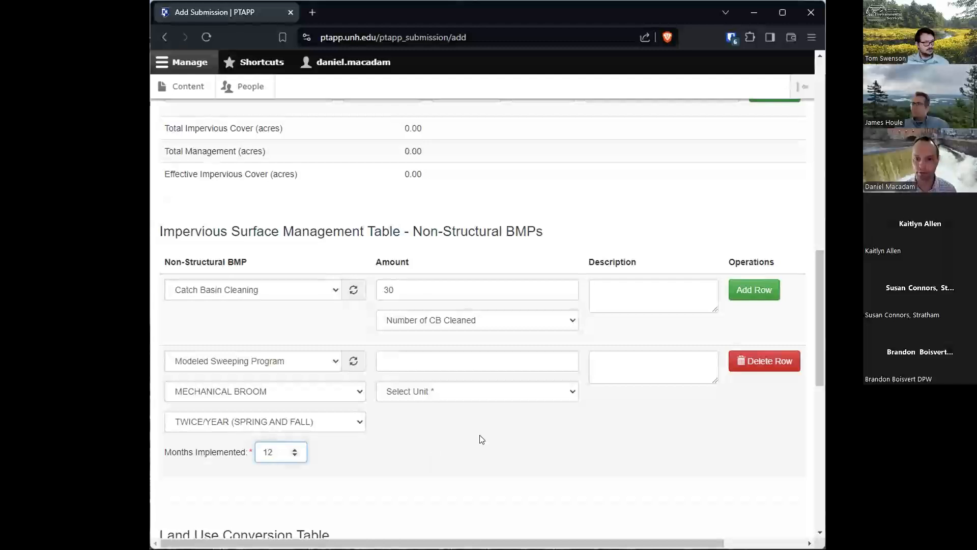
- Set the Modeled Sweeping Program row's unit to Lane Miles Swept (mi) and its amount to 100
click(417, 360)
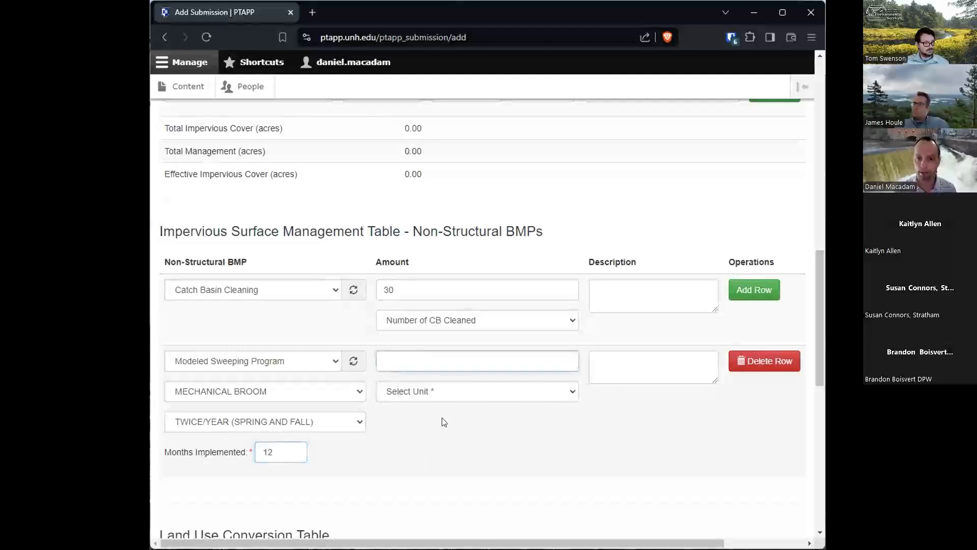
click(453, 396)
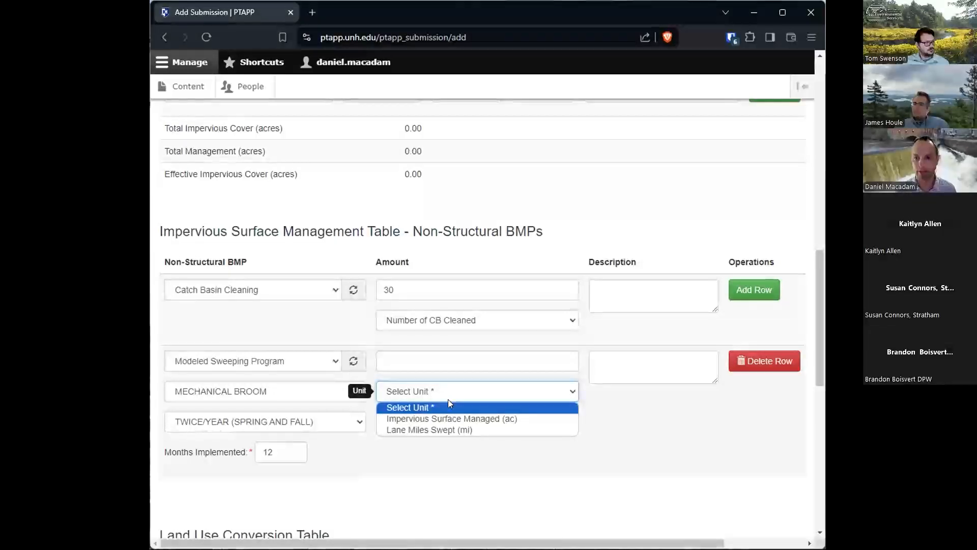
click(441, 430)
click(421, 361)
text(100)
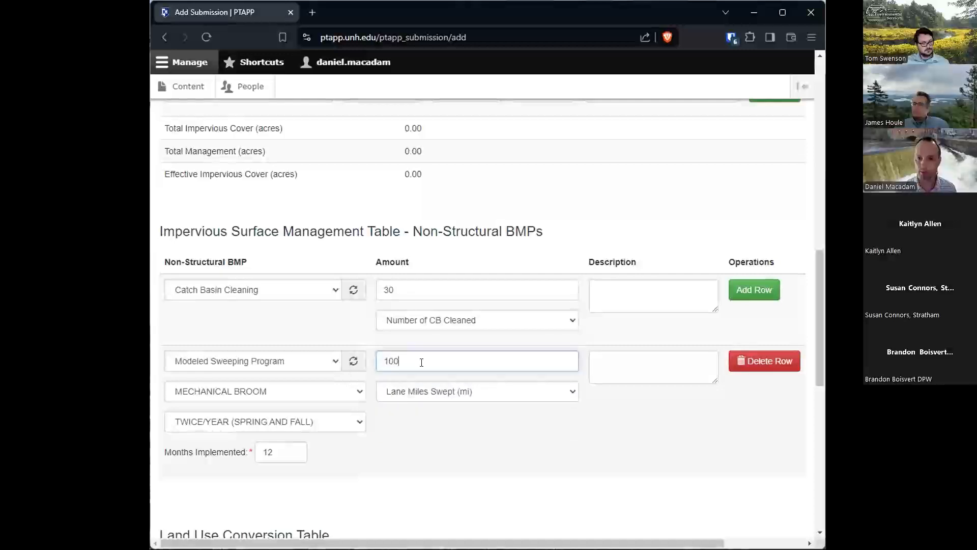
click(472, 430)
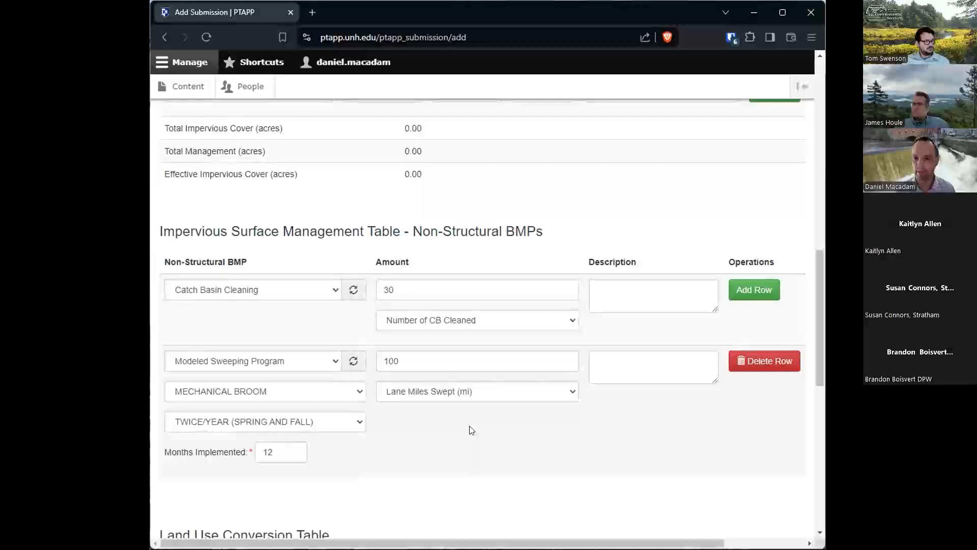
- Add a third non-structural BMP row for Pet Waste Pickup Program with an amount of 3
click(757, 291)
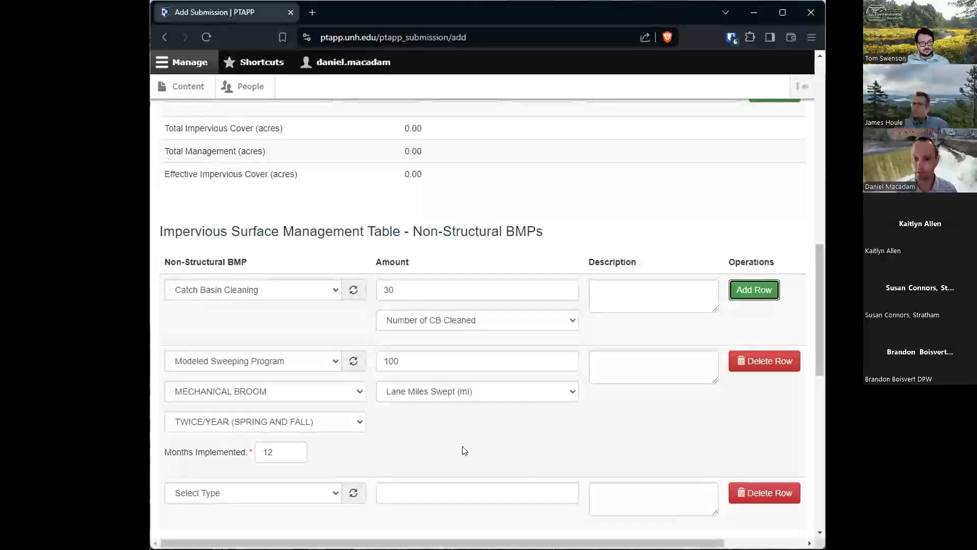
scroll(462, 451, down, 2)
click(321, 371)
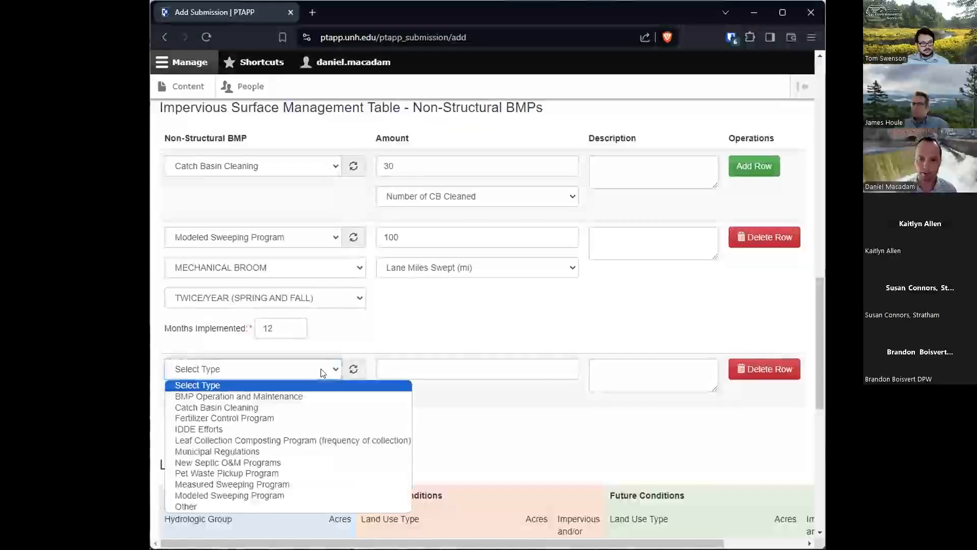
click(270, 473)
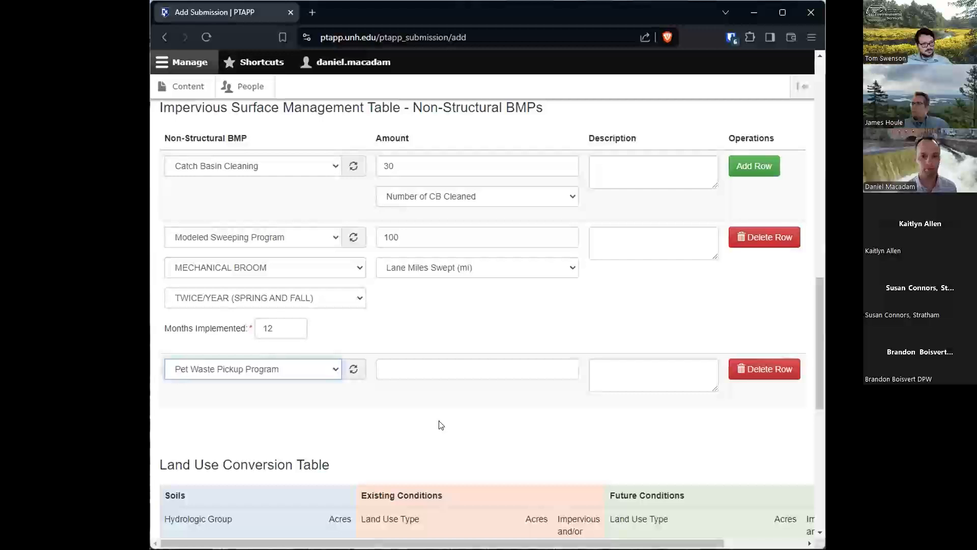
click(444, 374)
text(3)
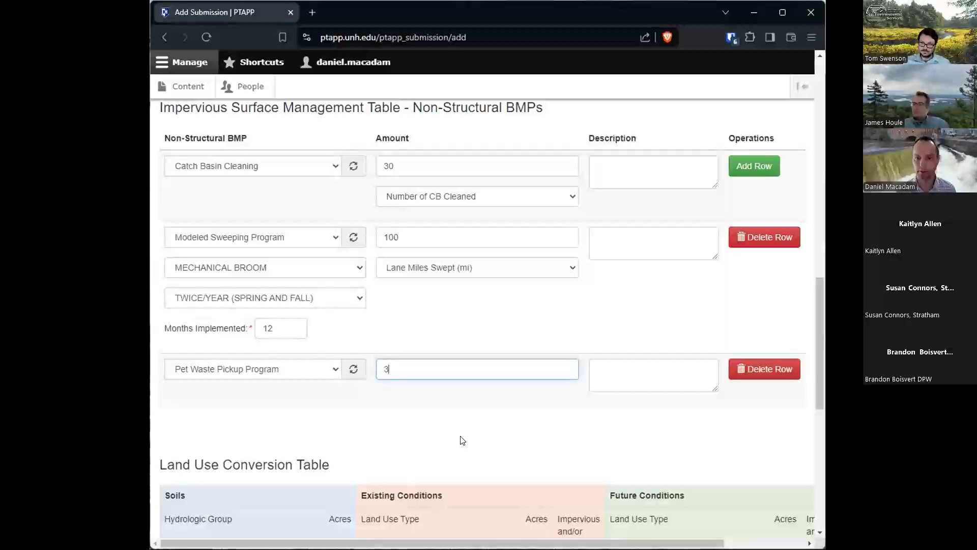
- Enter "stations installed" as the description of the Pet Waste Pickup Program row
click(593, 382)
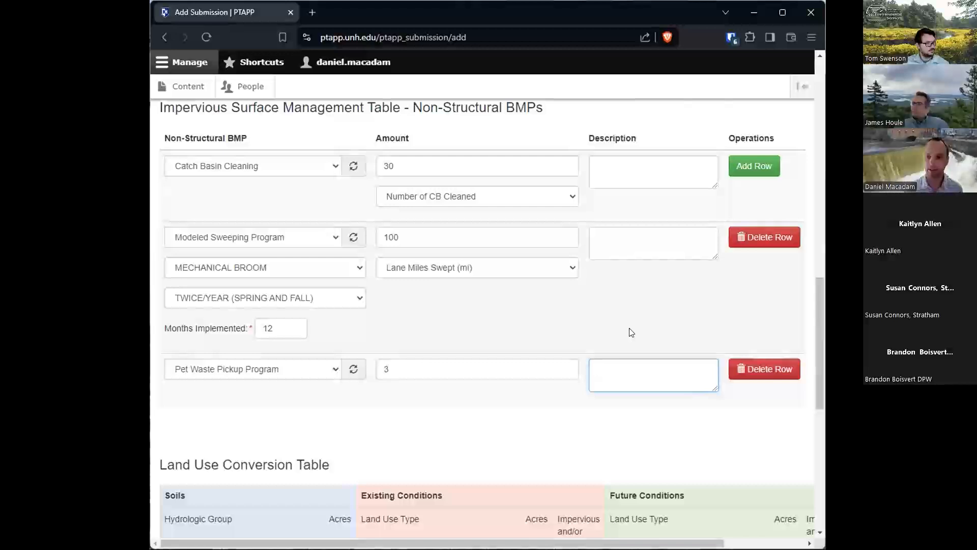
text(statsion)
key(BackSpace)
key(BackSpace)
key(BackSpace)
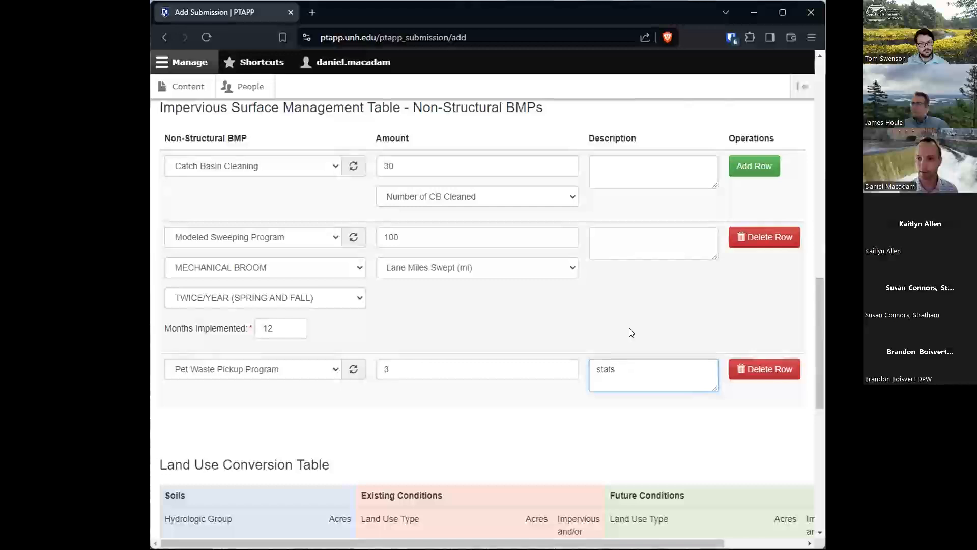
text(ions)
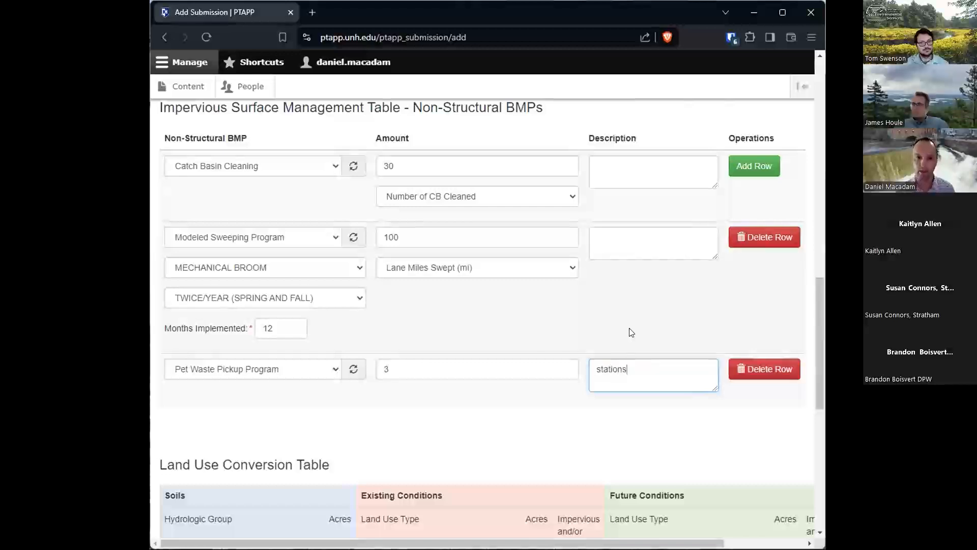
text( installed)
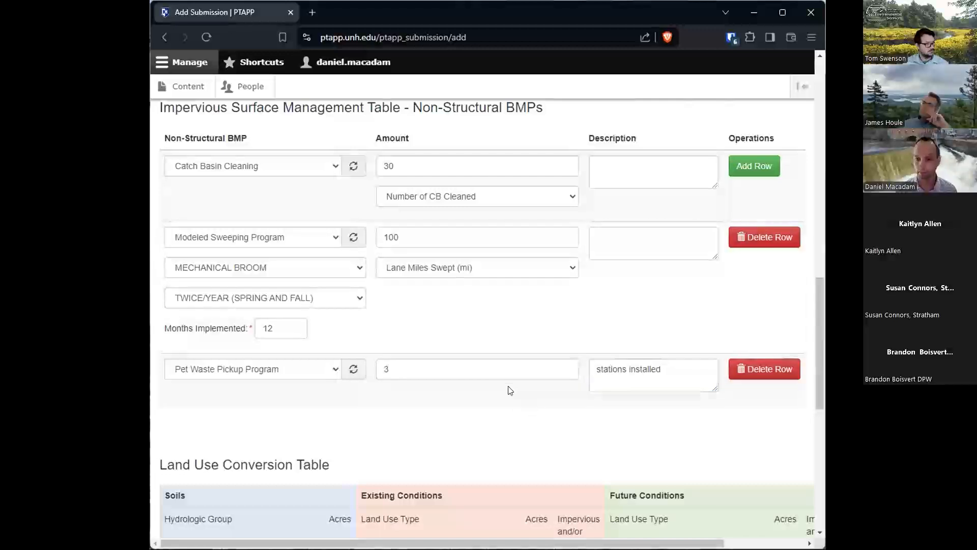
- Set the first structural BMP to Infiltration/Surface Infiltration with 4.01 acres of impervious surface managed
scroll(510, 390, up, 6)
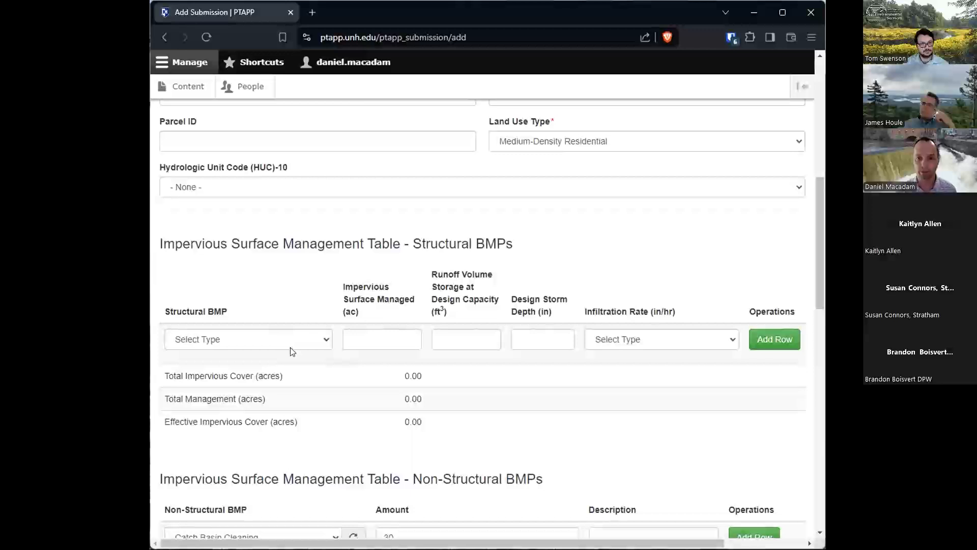
click(293, 350)
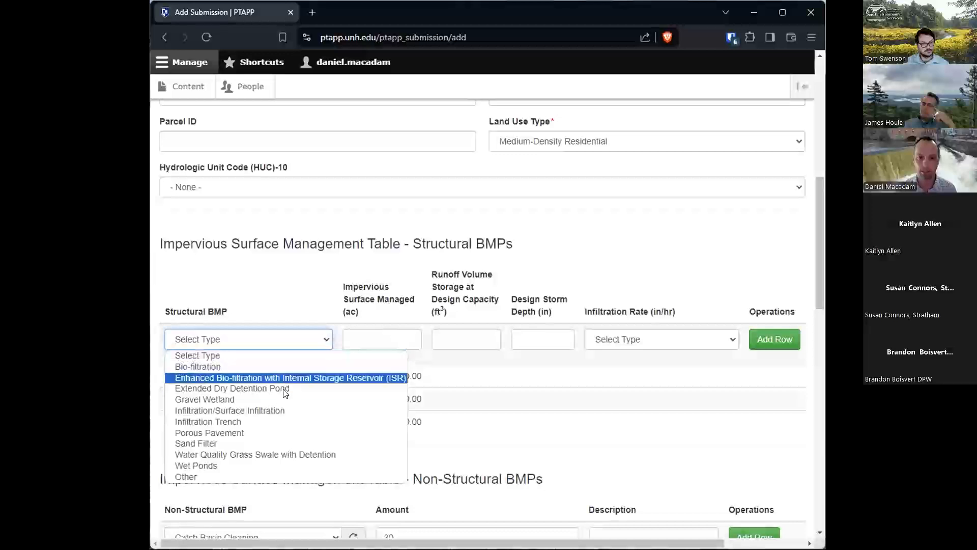
click(275, 411)
click(361, 340)
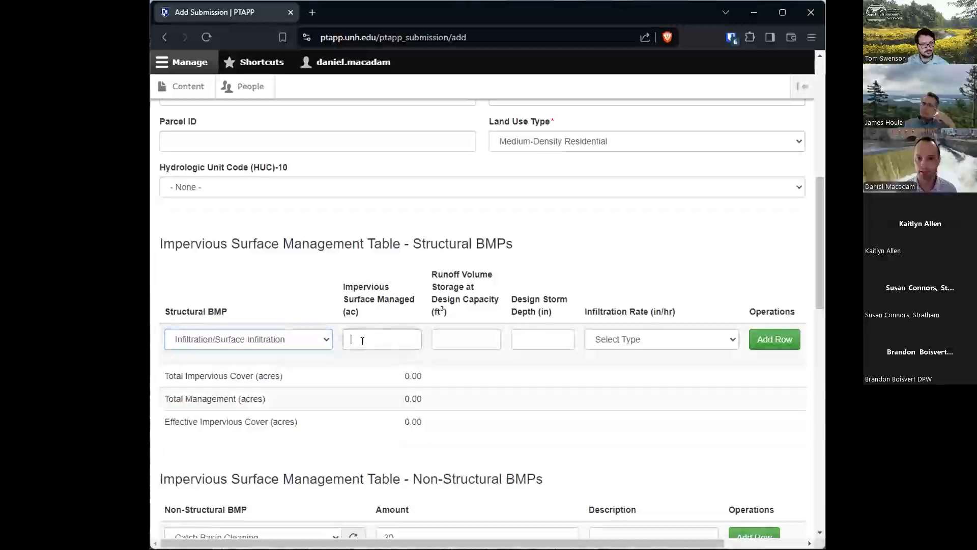
text(4.01)
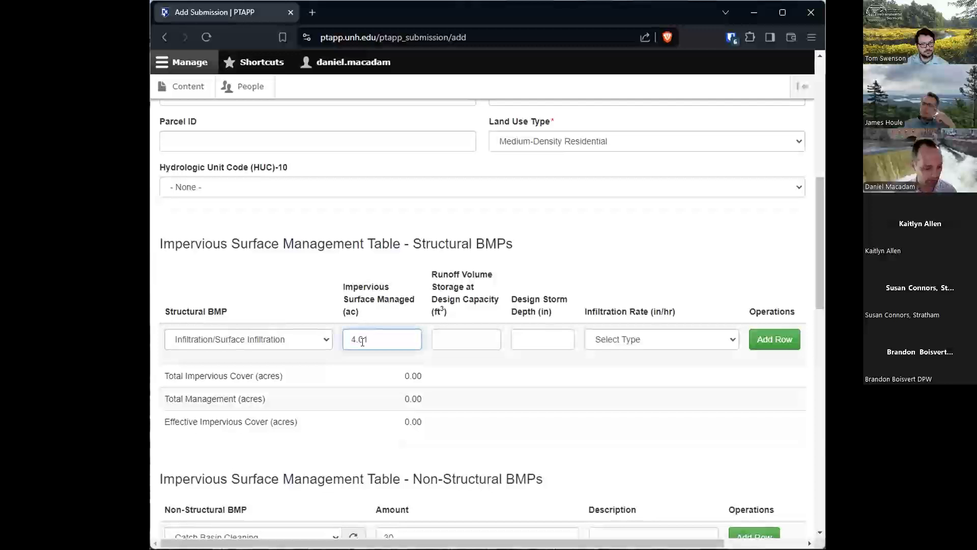
- Give the structural BMP a runoff storage volume of 7900 ft³, a design storm depth of 0.54 in and an infiltration rate of 0.27 in/hr
click(453, 337)
text(7900)
click(521, 340)
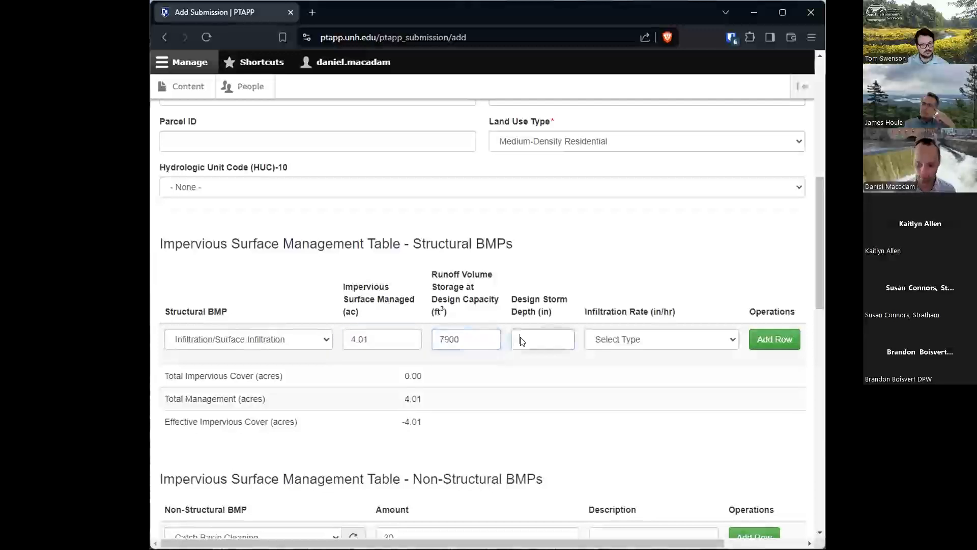
text(1.54)
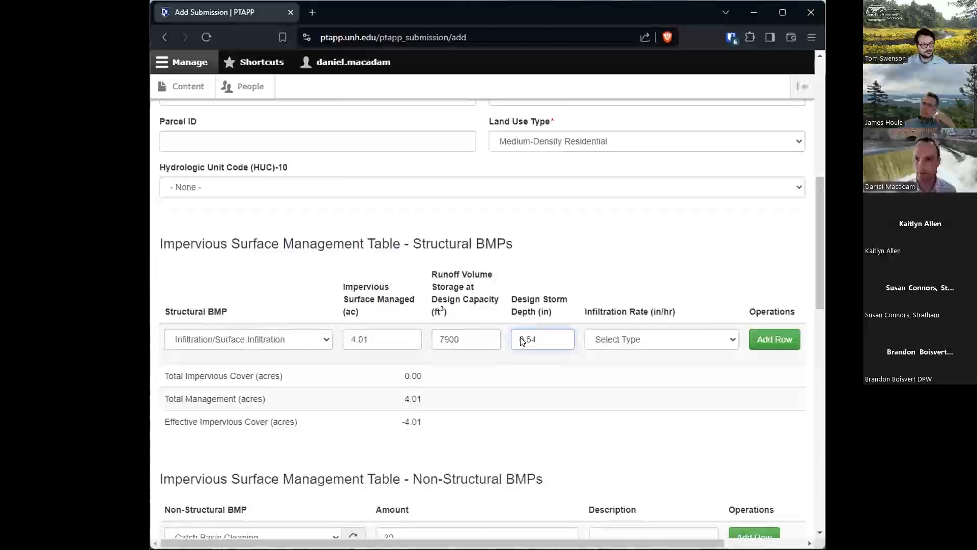
click(629, 341)
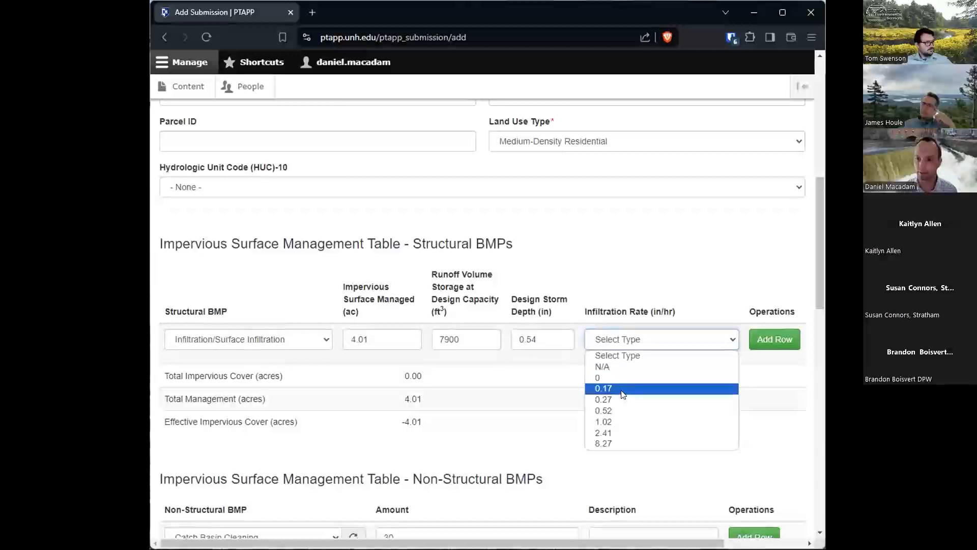
click(622, 400)
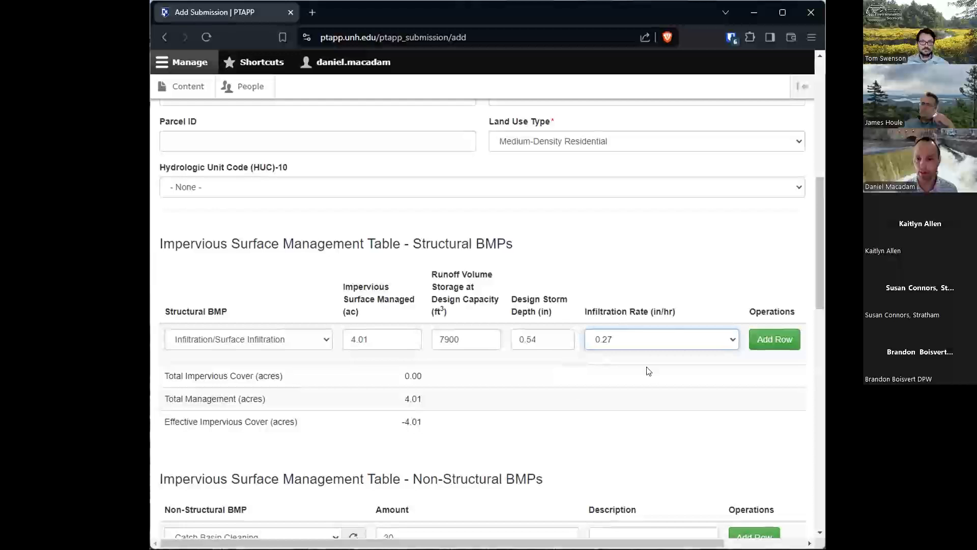
- Review the entered BMP rows and the remaining Land Use Conversion and Wastewater Management tables down to the certification statement
scroll(575, 390, down, 1)
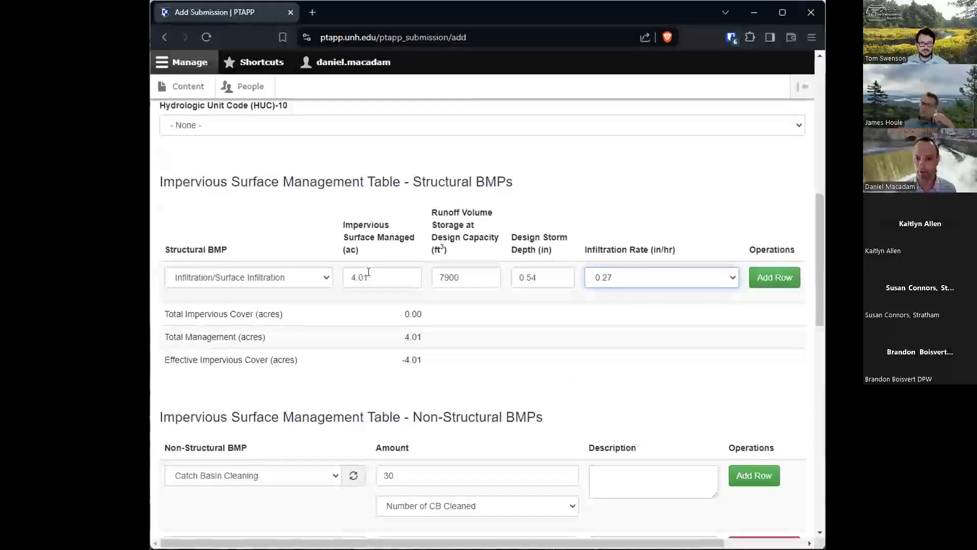
scroll(369, 272, down, 3)
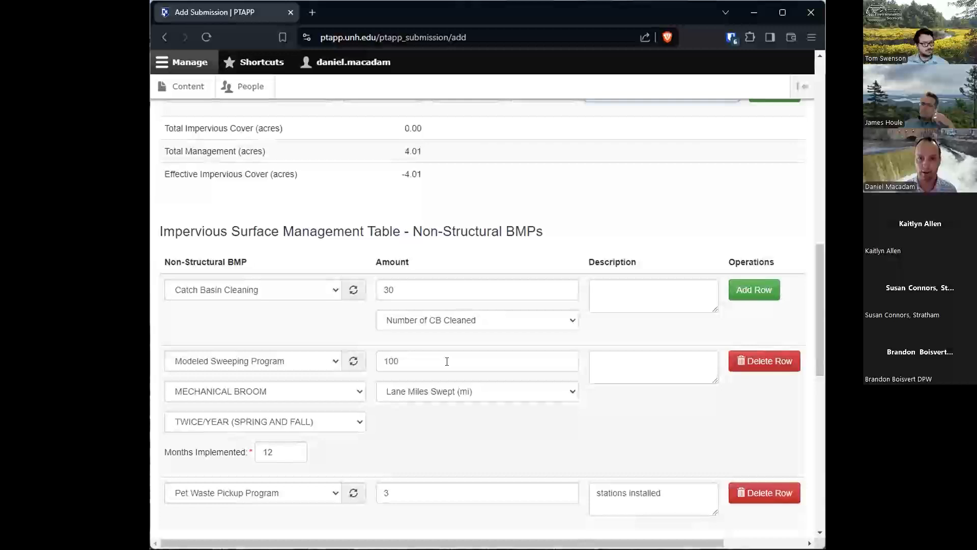
scroll(478, 382, down, 4)
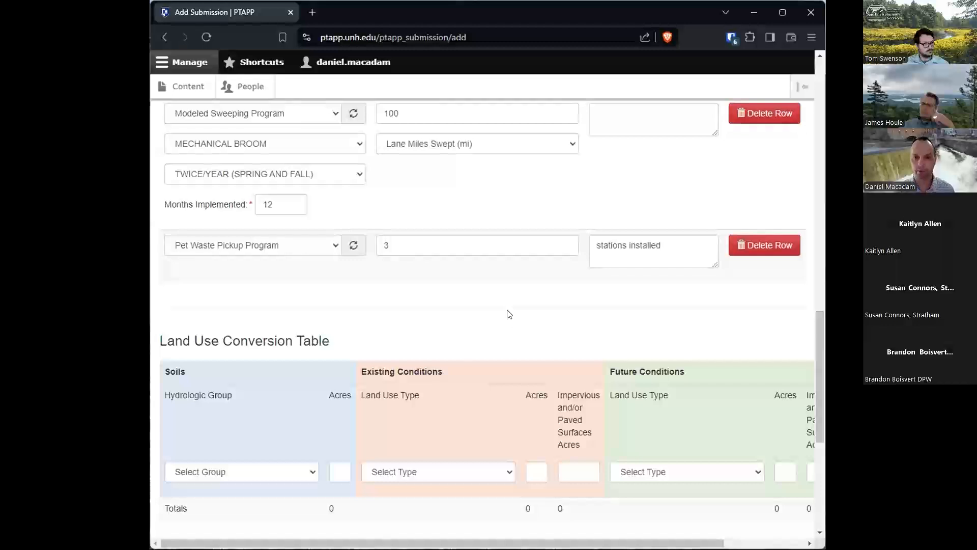
scroll(501, 310, down, 5)
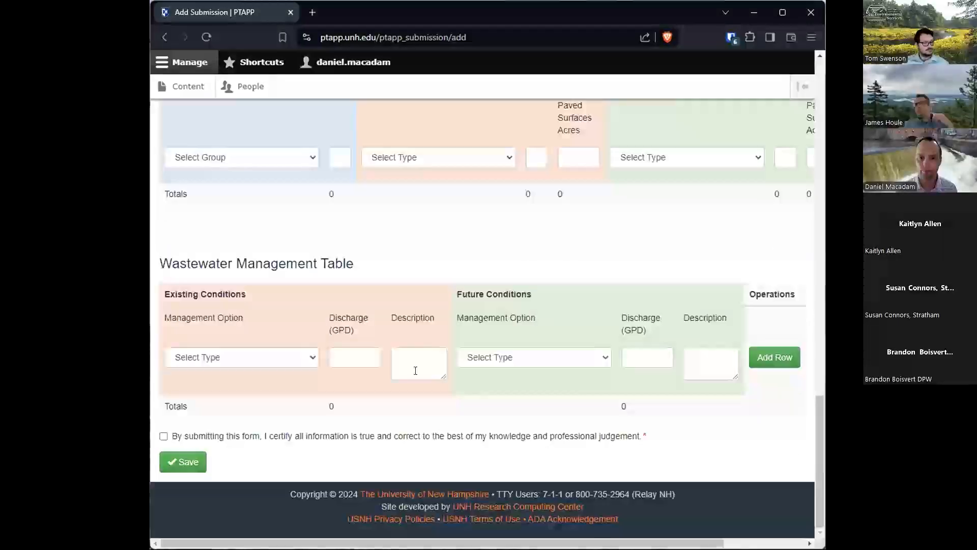
- Certify that the submission's information is true and correct, and save the submission
click(179, 438)
click(185, 462)
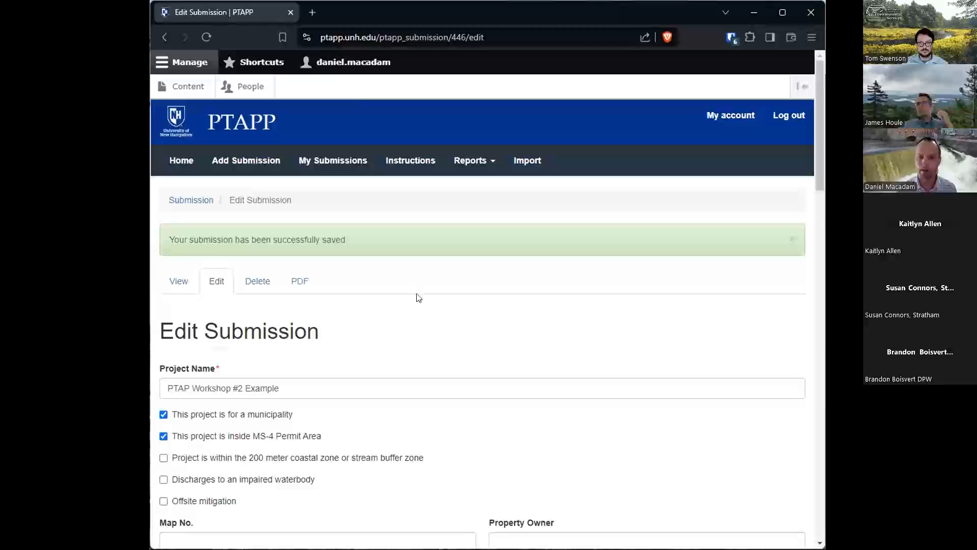
- Open the list of own submissions and filter it to the town of Lee
click(334, 173)
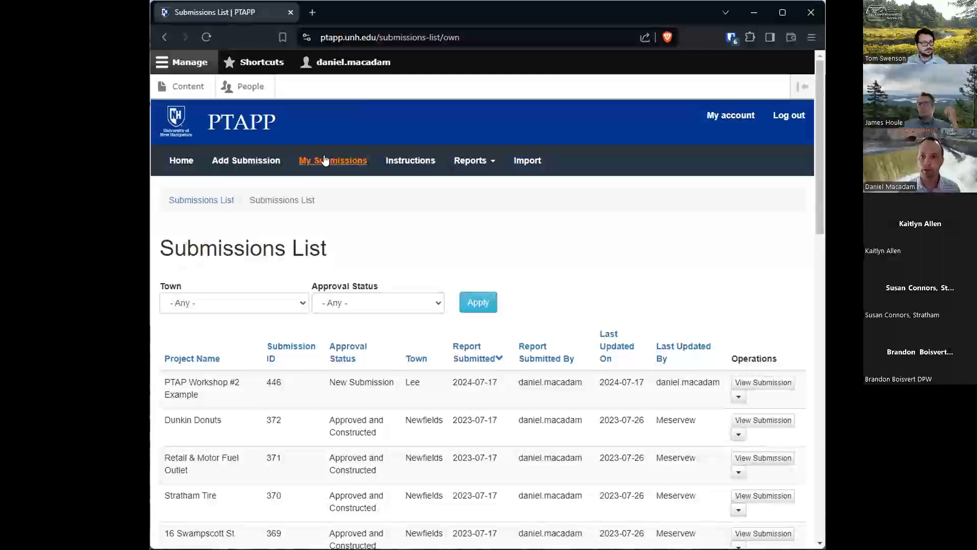
click(474, 164)
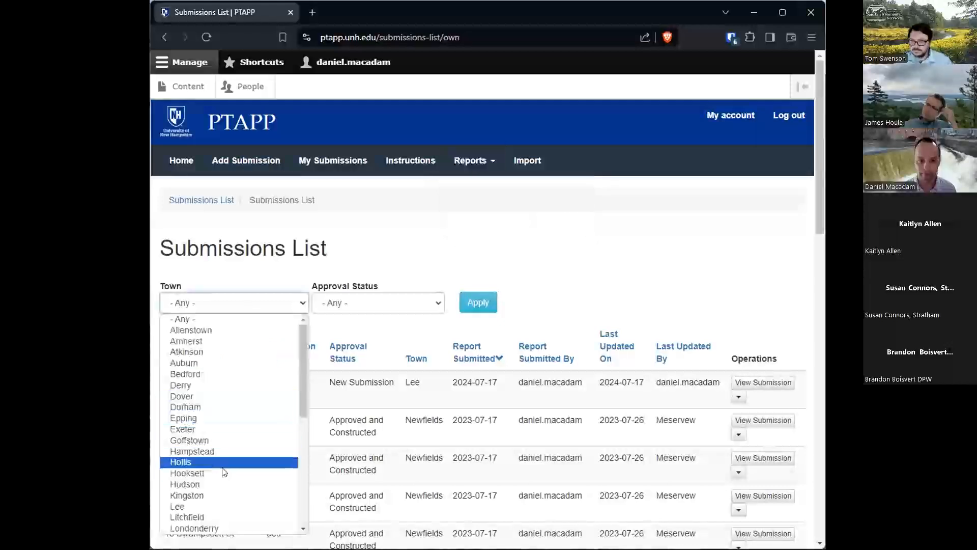
click(213, 505)
click(476, 305)
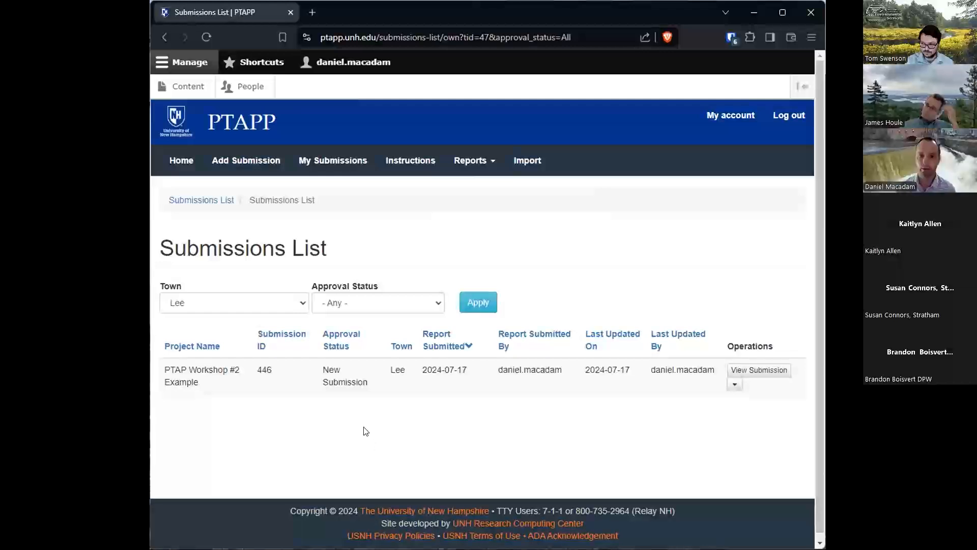
- Edit the PTAP Workshop #2 Example submission to set its approval status to Approved and Constructed, and save it
click(734, 385)
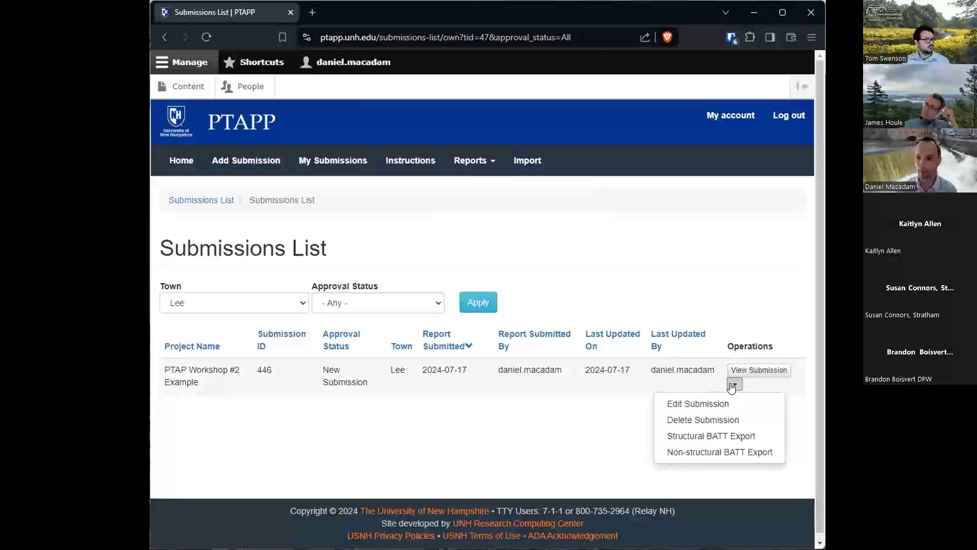
click(699, 403)
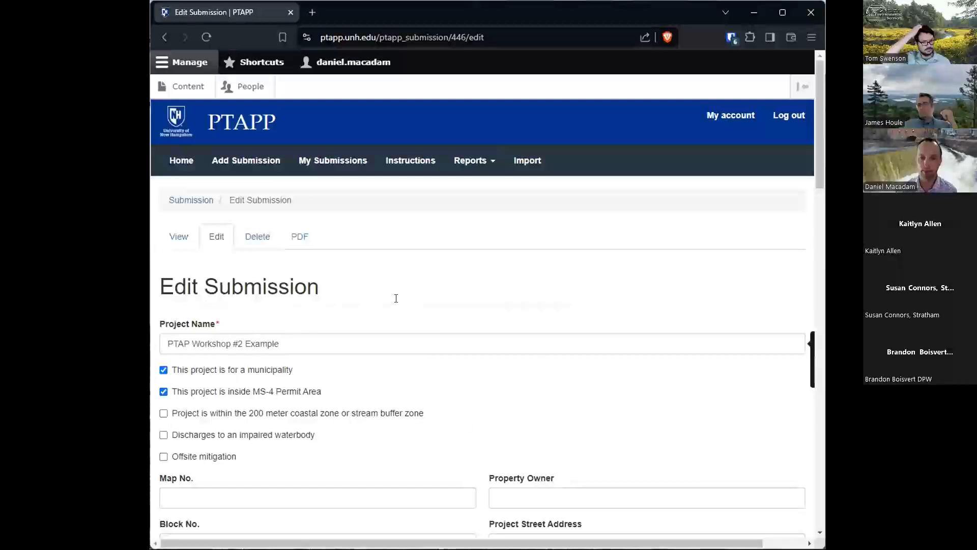
scroll(463, 387, down, 6)
scroll(460, 386, down, 15)
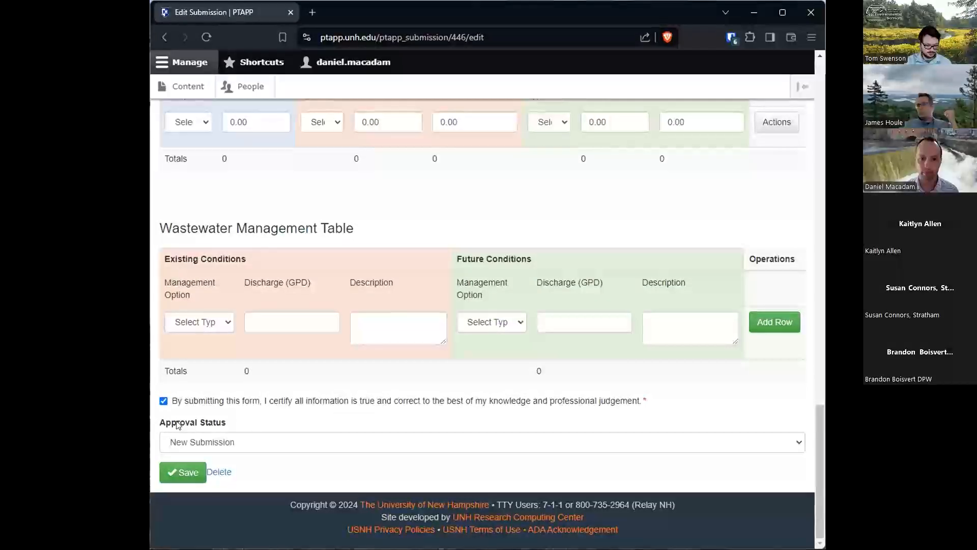
click(269, 445)
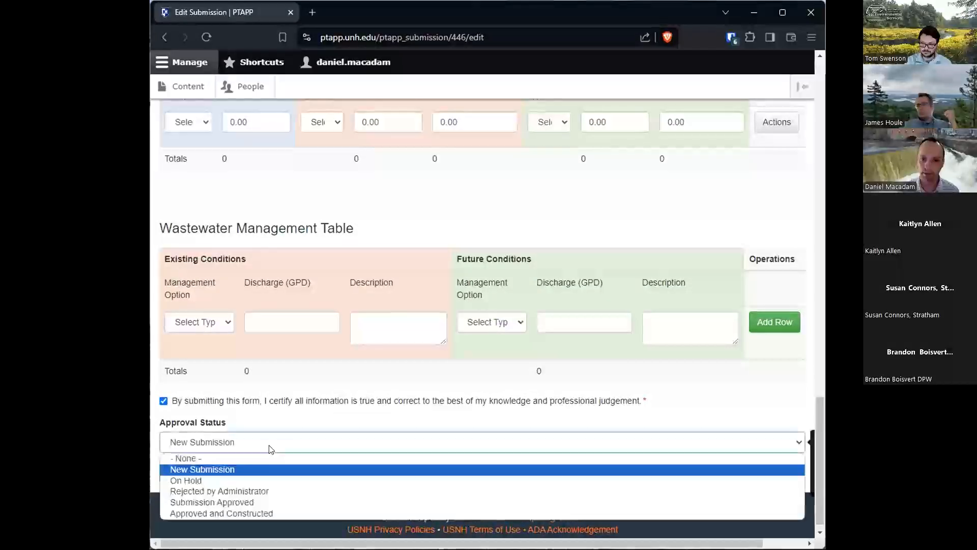
click(281, 509)
click(176, 470)
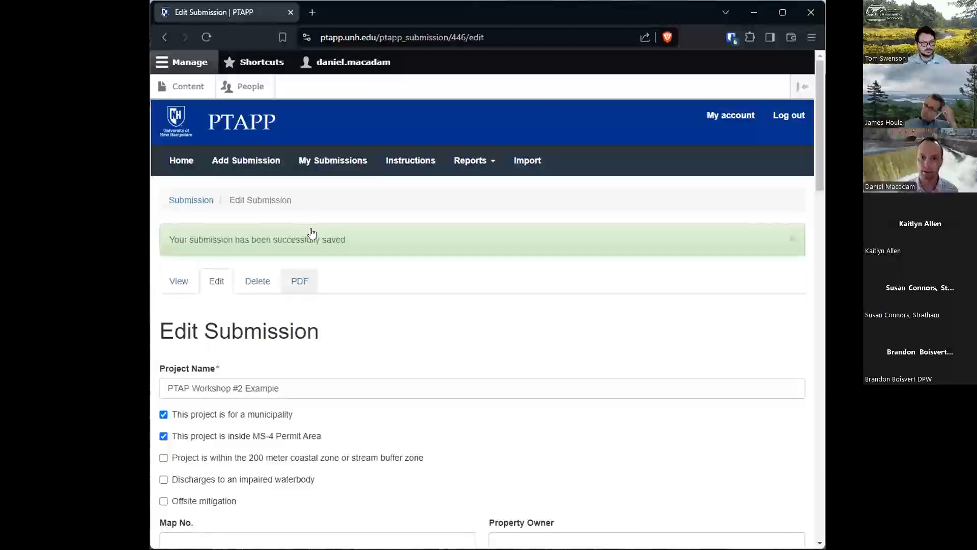
- Return to the own submissions list and filter it by Lee again to check the updated submission
click(327, 161)
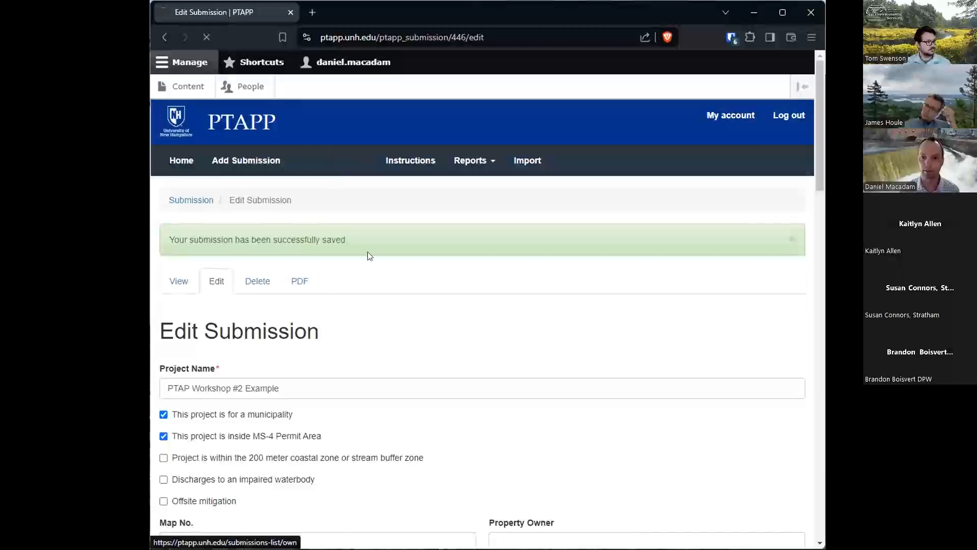
click(252, 308)
key(l)
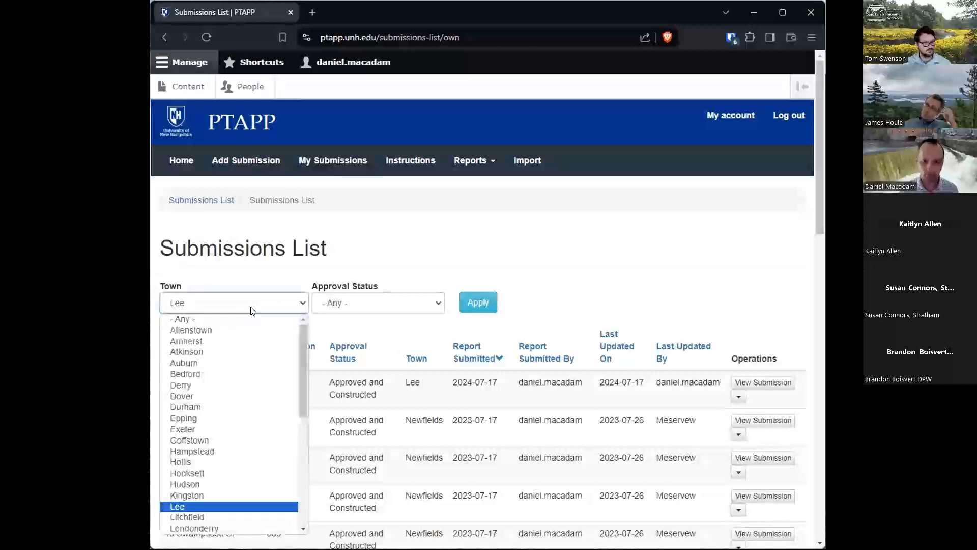
key(Return)
click(483, 301)
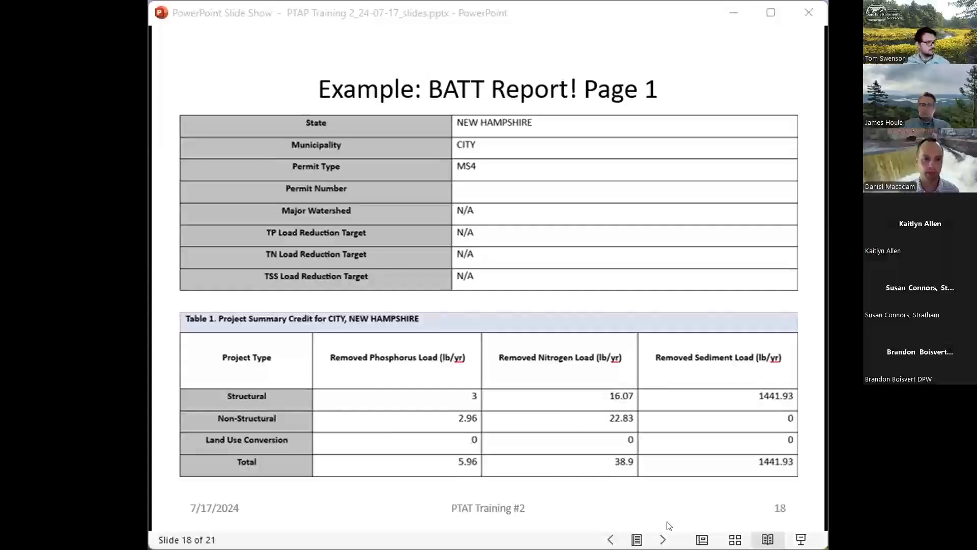
click(663, 539)
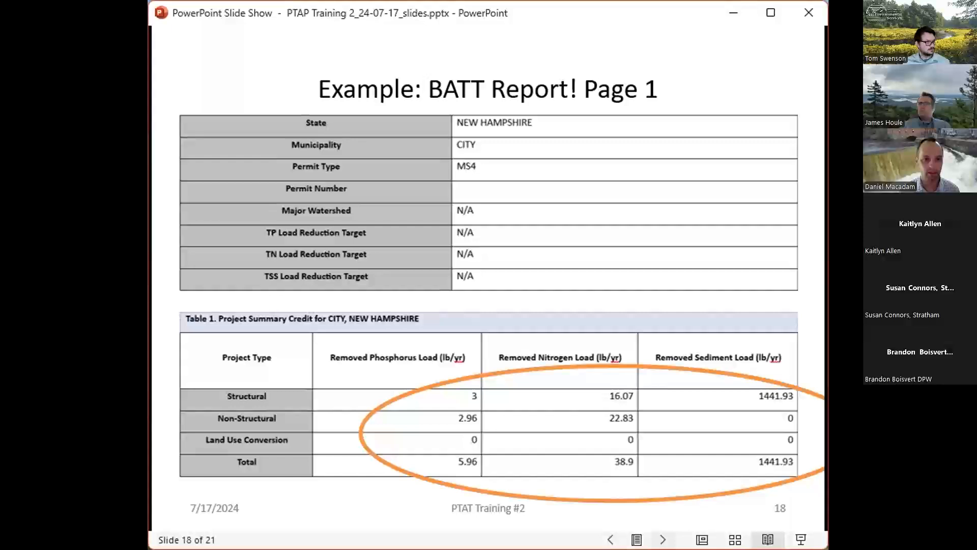
click(663, 539)
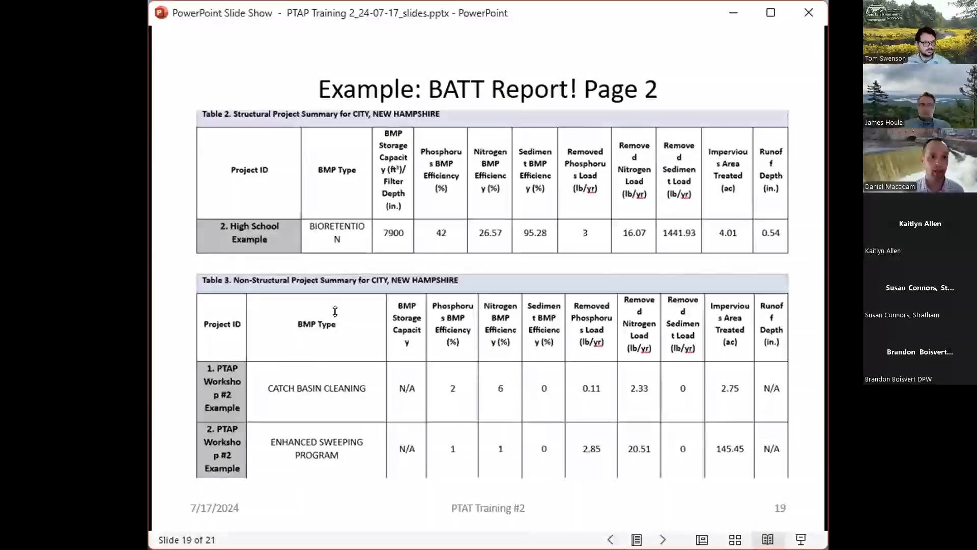